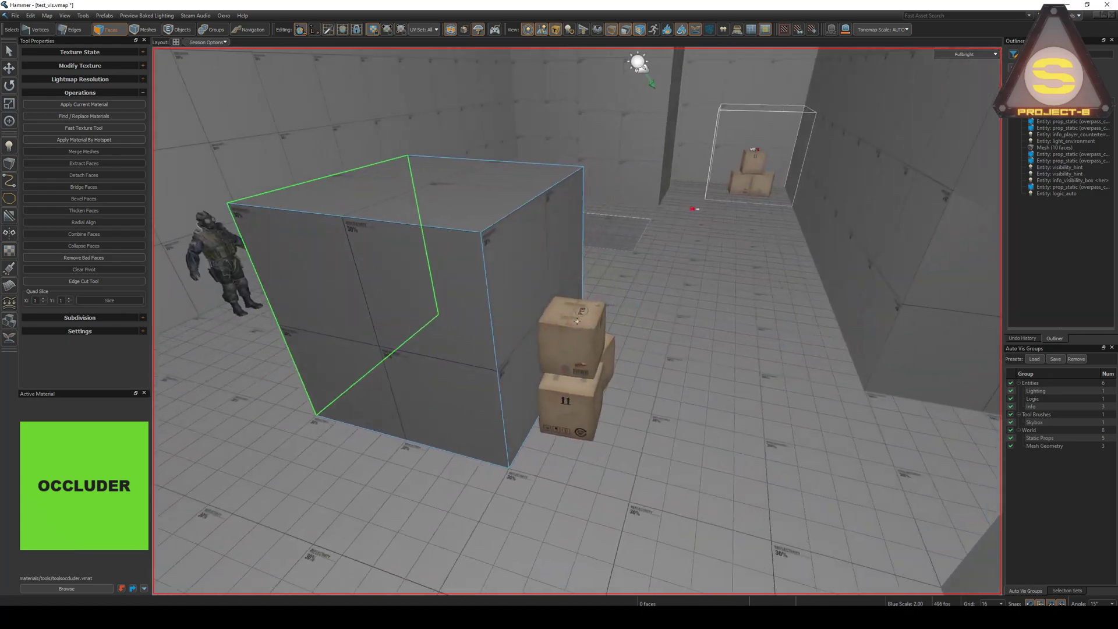
Select the large block near the crates as a whole mesh.
left_click(430, 244)
key("4")
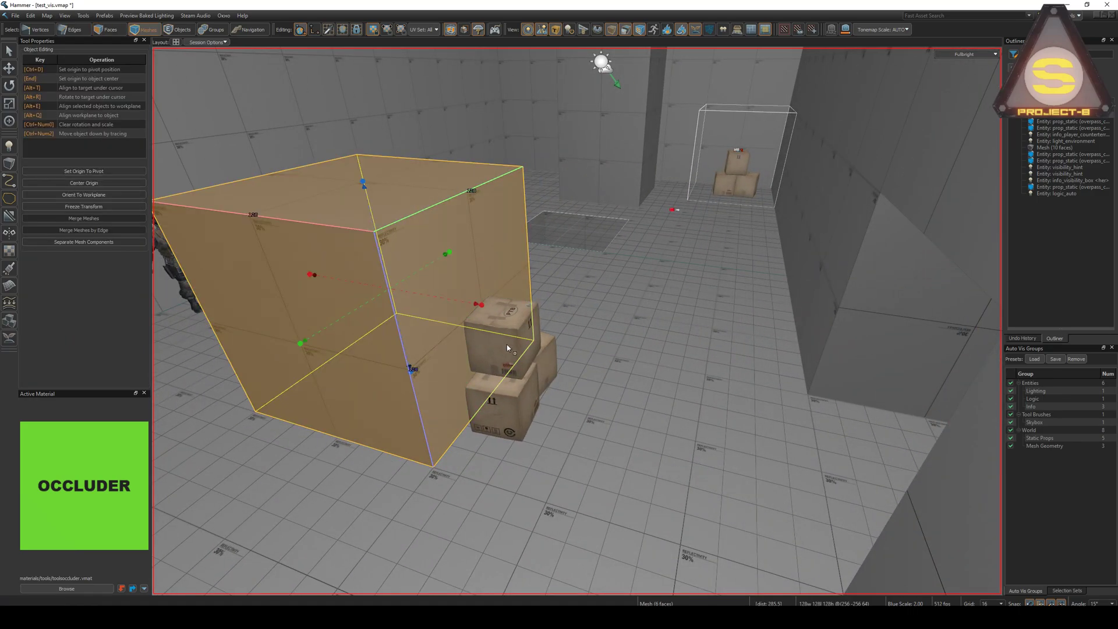
left_click(534, 330)
Examine the large block and the visibility clusters surrounding it.
key("a")
right_click_drag(519, 317, 577, 321)
key("d")
key("a")
key("w")
key("w")
key("s")
key("s")
key("d")
left_click_drag(577, 320, 577, 321, "alt")
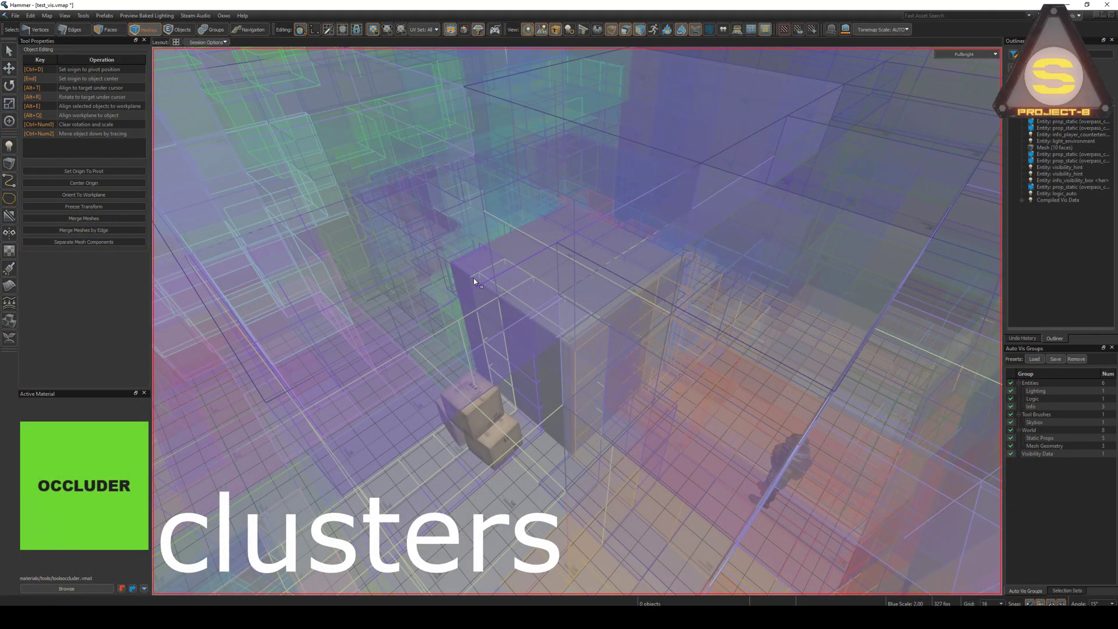
key("w")
right_click_drag(577, 321, 577, 321)
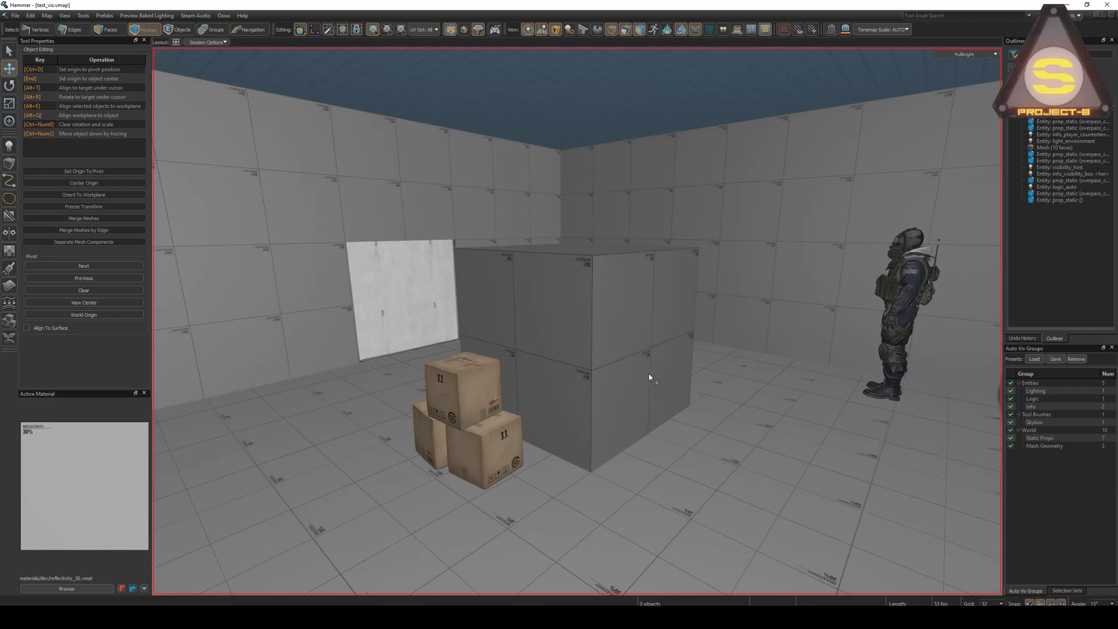
Enable Not a Vis Contributor for the large block and move its properties window clear of it.
double_click(649, 378)
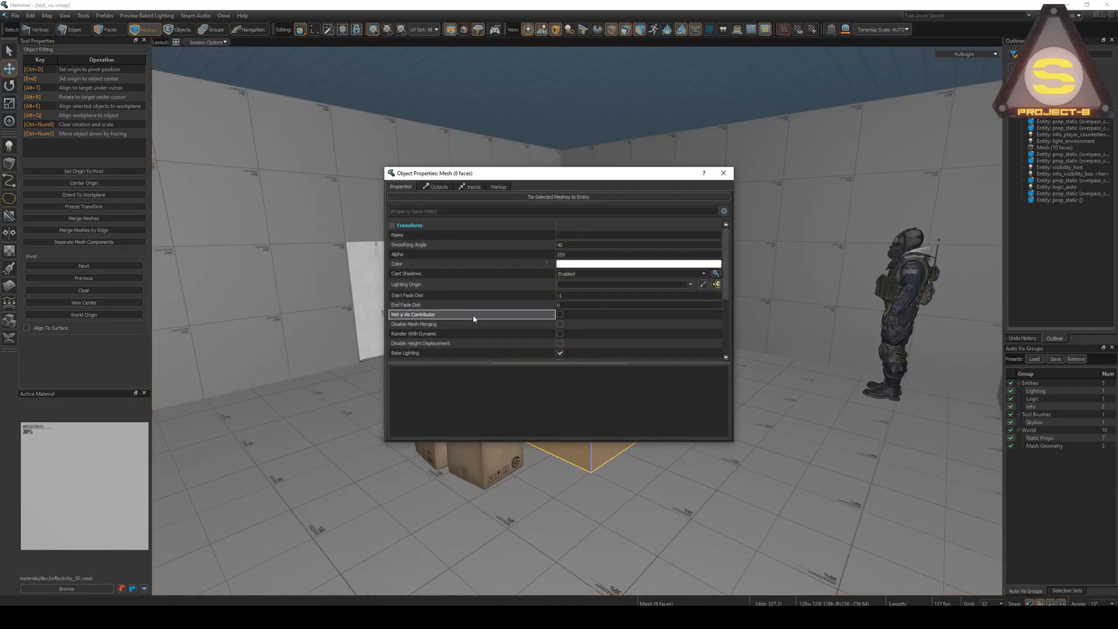
left_click(560, 314)
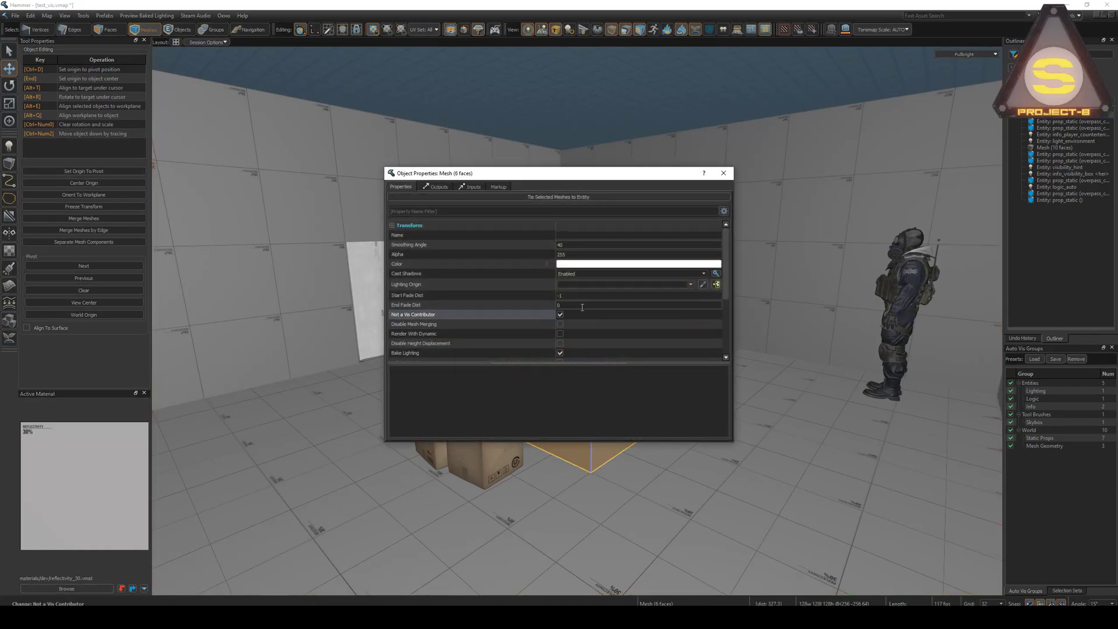
left_click_drag(680, 181, 945, 218)
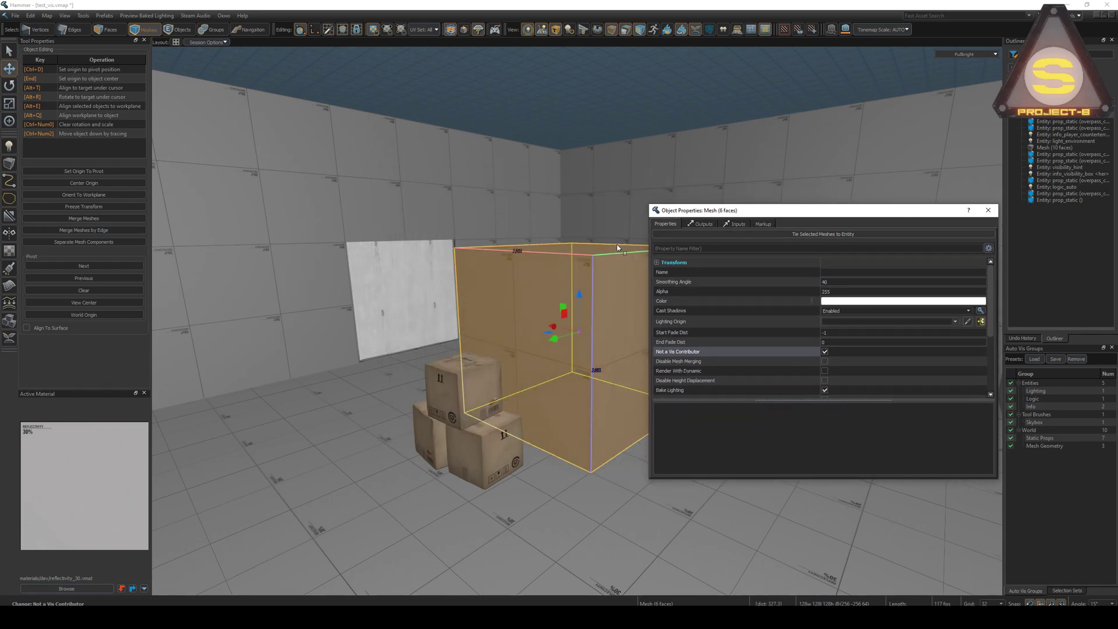
right_click_drag(533, 415, 577, 321)
right_click(536, 418)
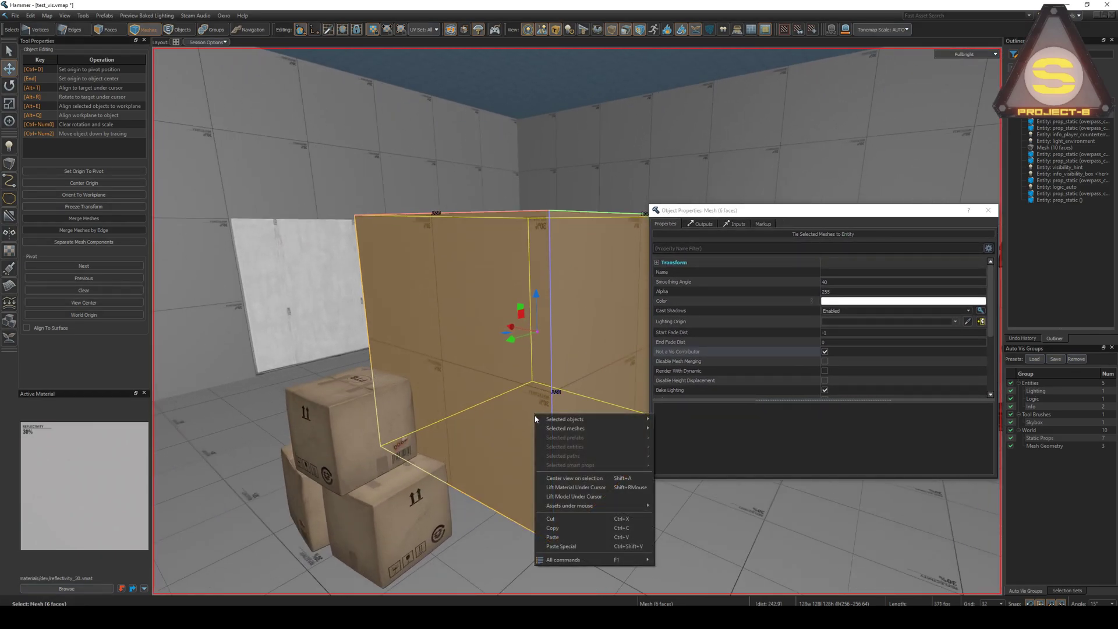
Select the fence cover panel against the wall and enable Vis Occluder on it.
left_click(326, 299)
mouse_move(339, 302)
right_mouse_down()
mouse_move(578, 321)
mouse_move(338, 302)
right_mouse_up()
key("w")
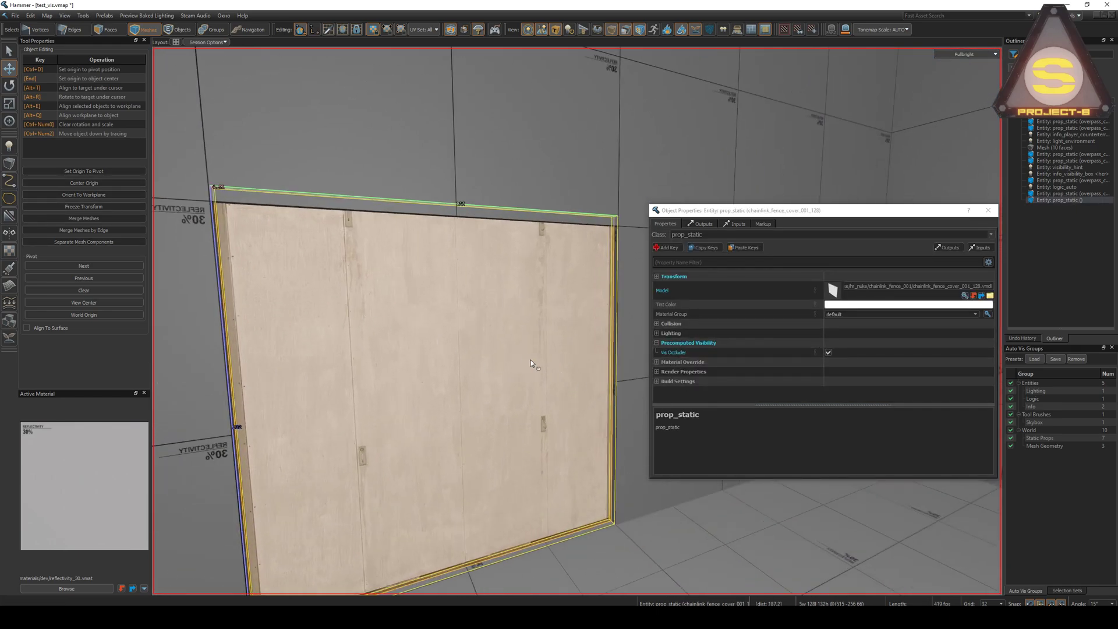
left_click(828, 353)
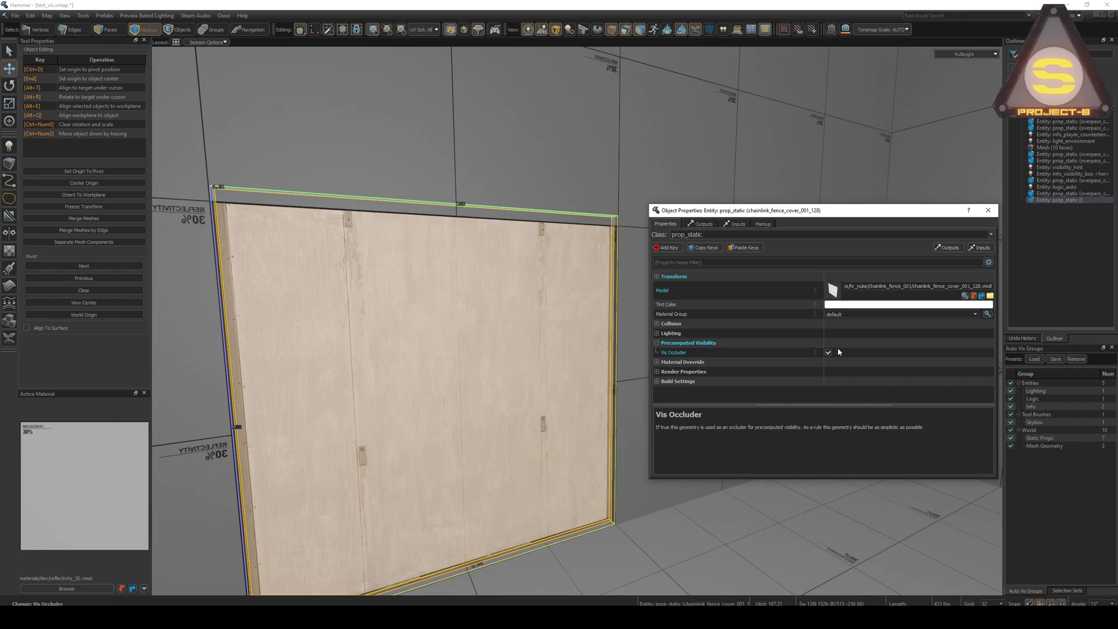
key("z")
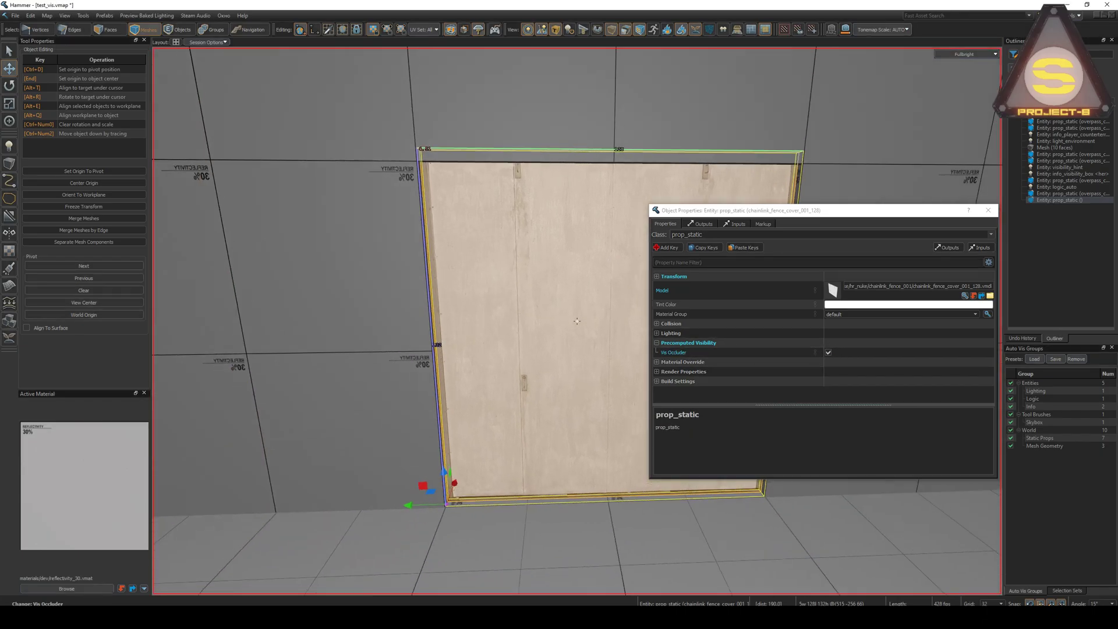
key("w")
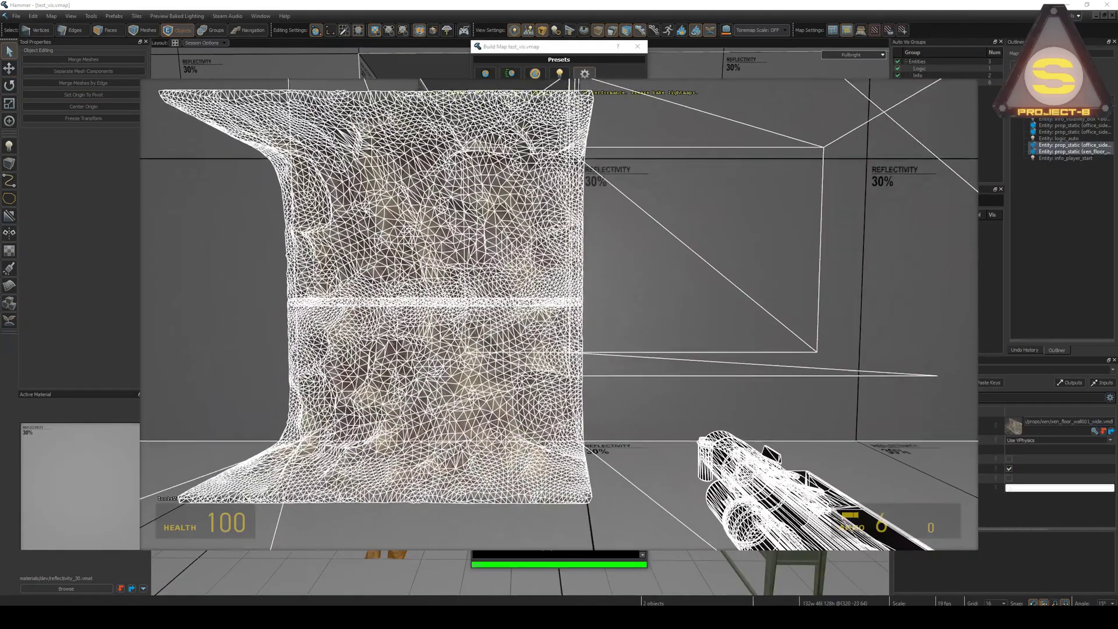
Inspect the wireframe of the dense rock wall prop and the area around it in the running game.
key("w")
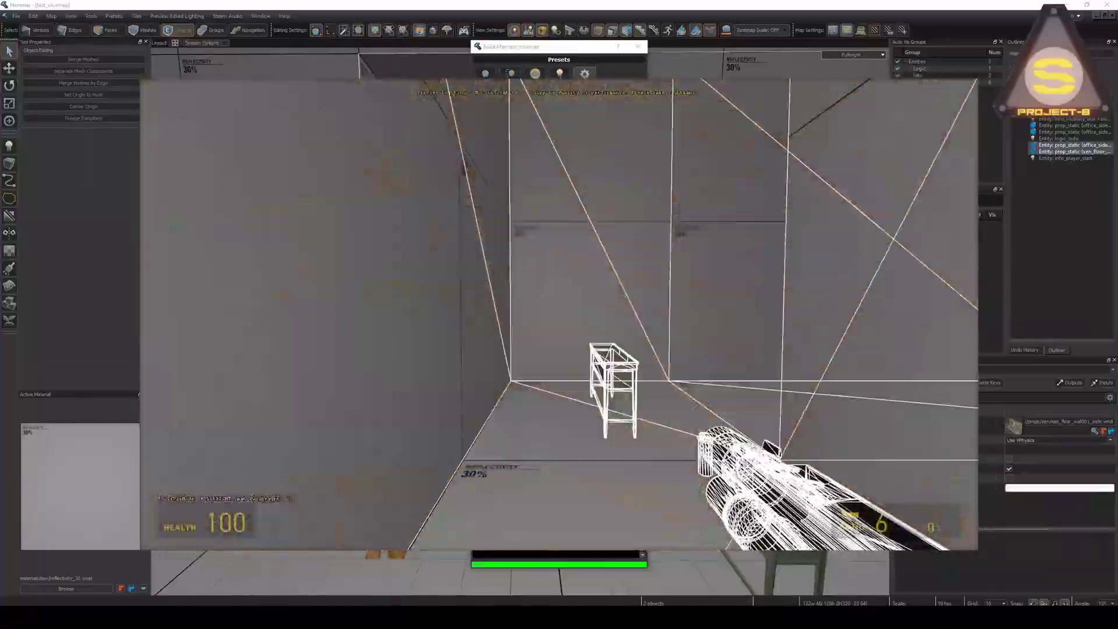
key("s")
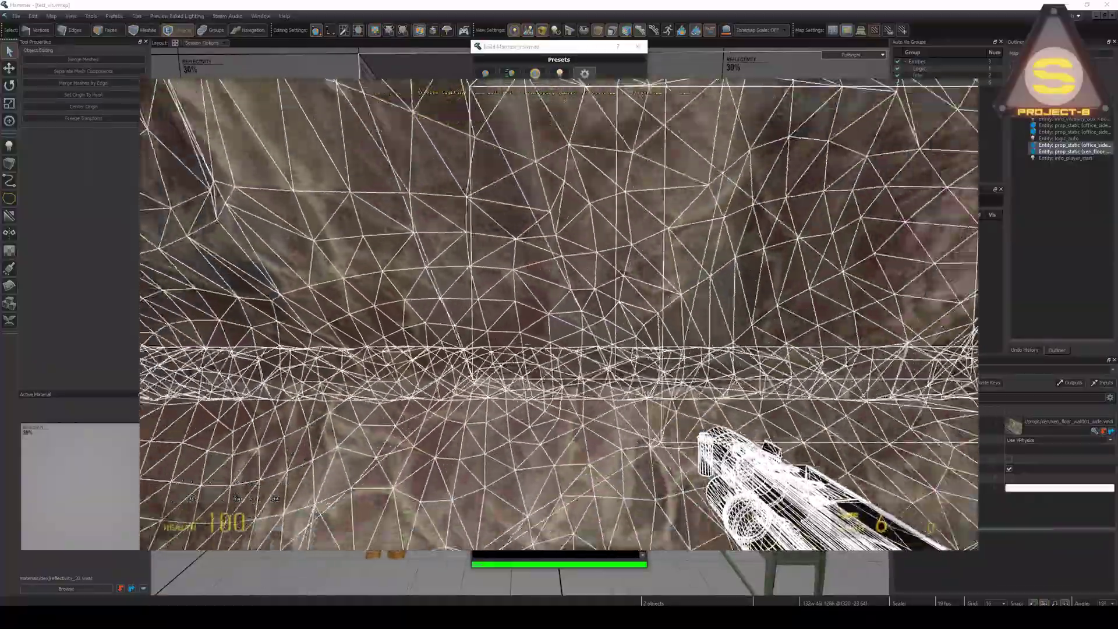
key("s")
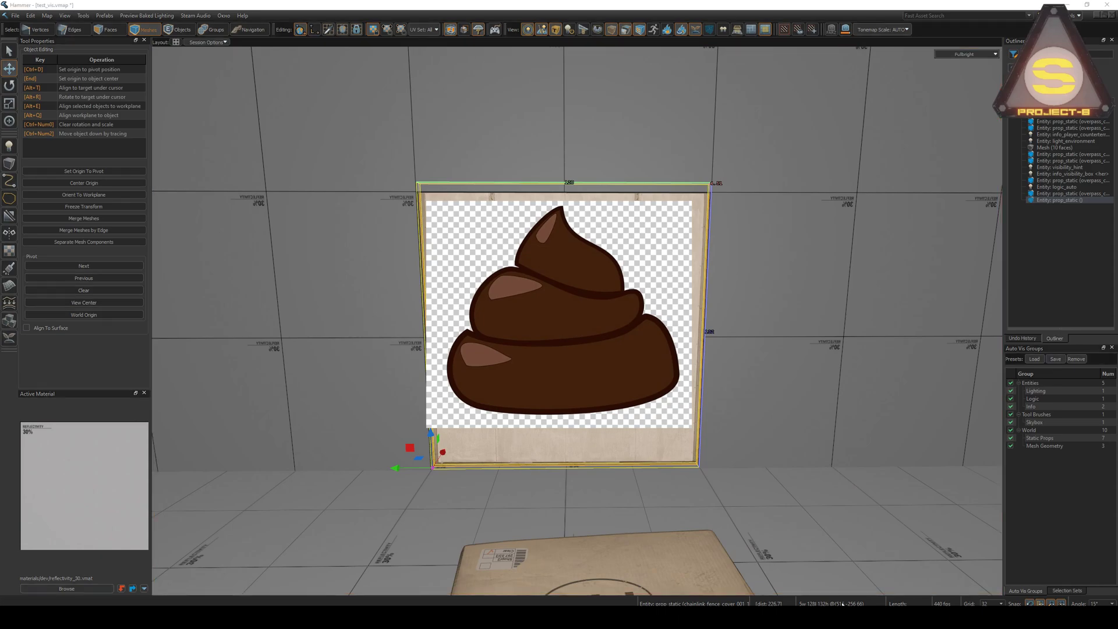
Examine the map from inside and outside, checking the enclosing walls, the ceiling and the selected panel.
key("z")
key("s")
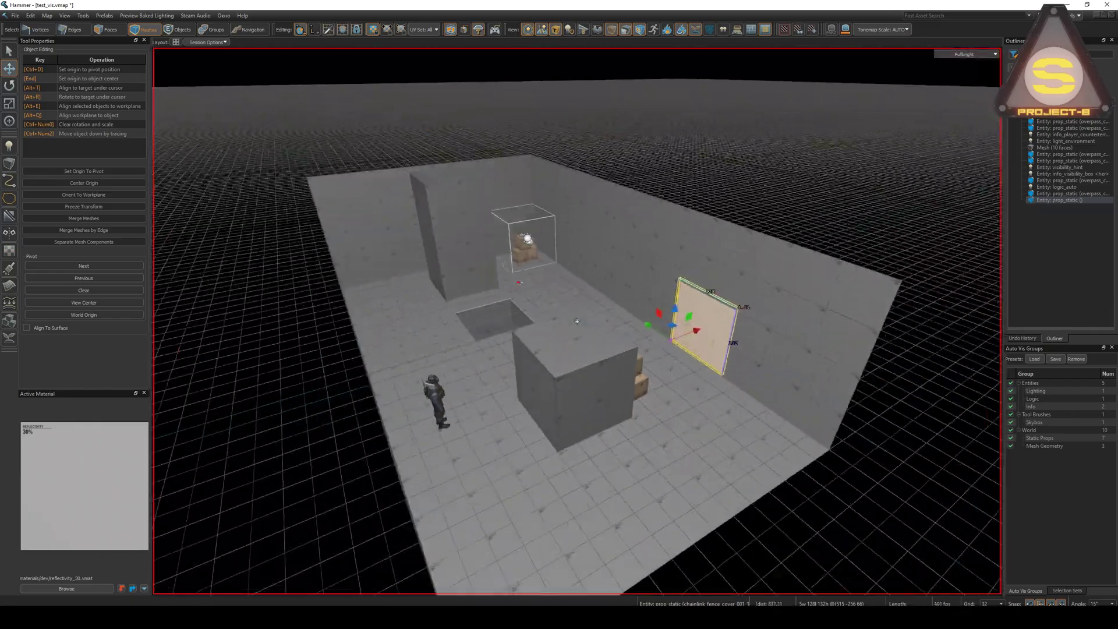
key("a")
key("w")
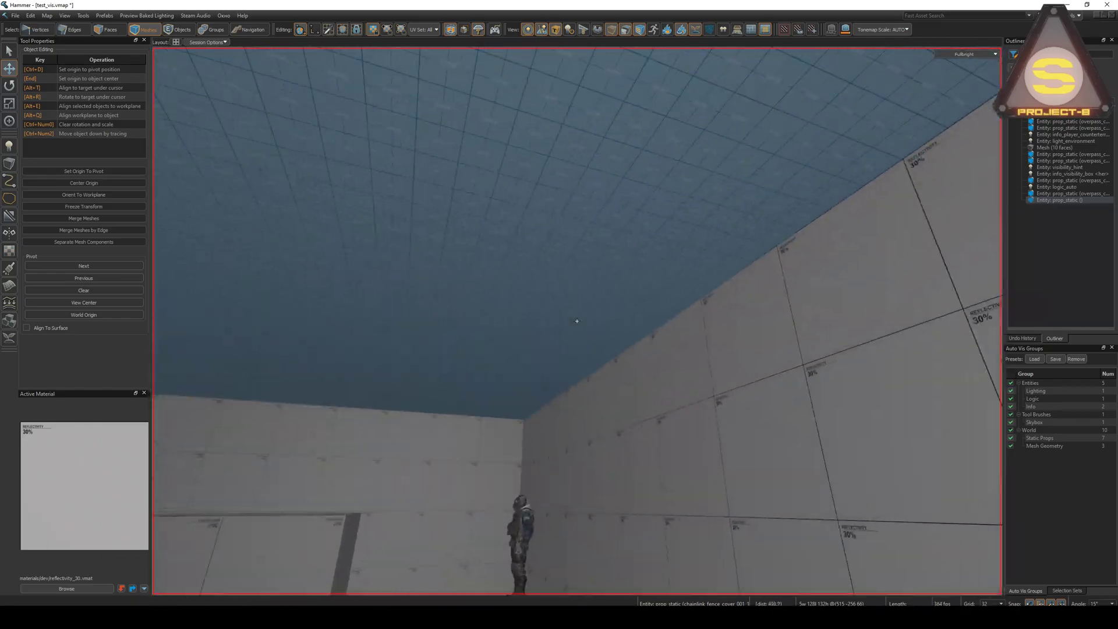
key("s")
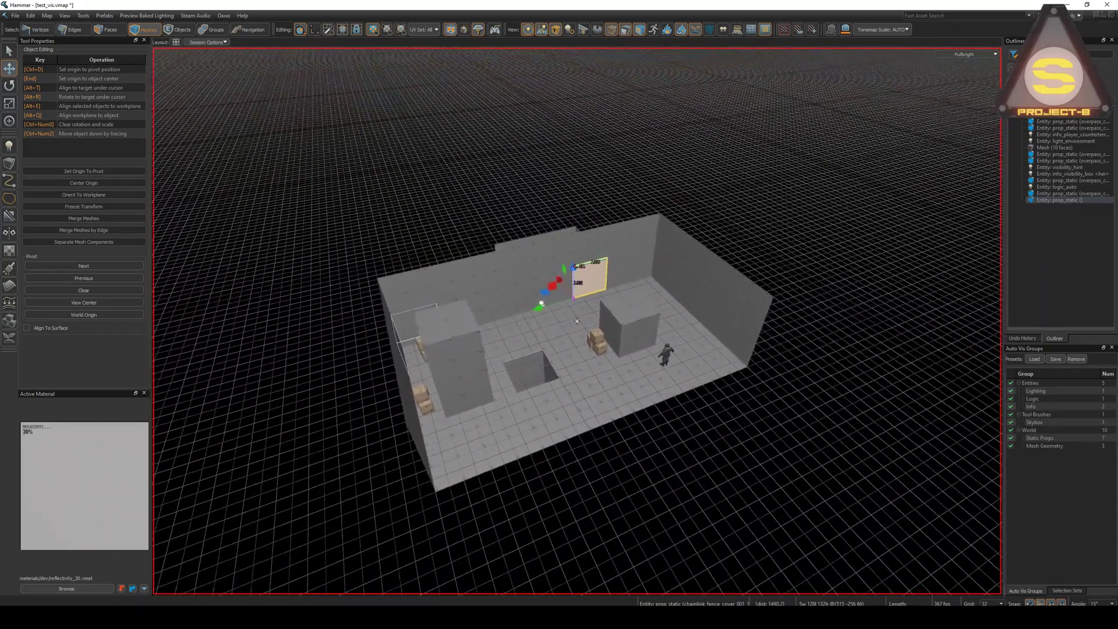
key("s")
key("s")
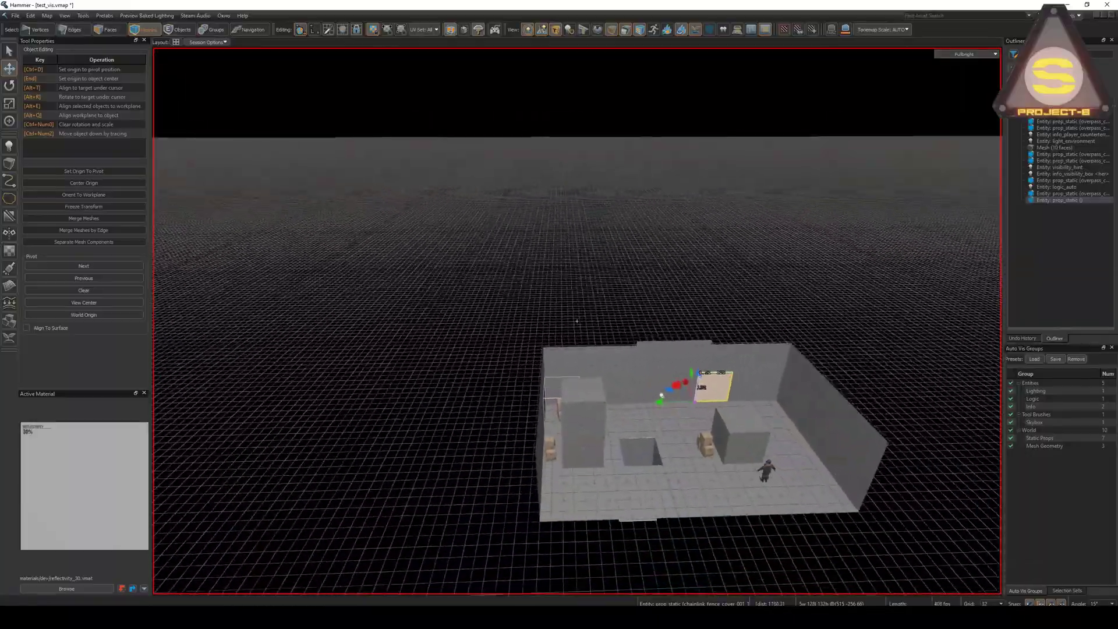
key("s")
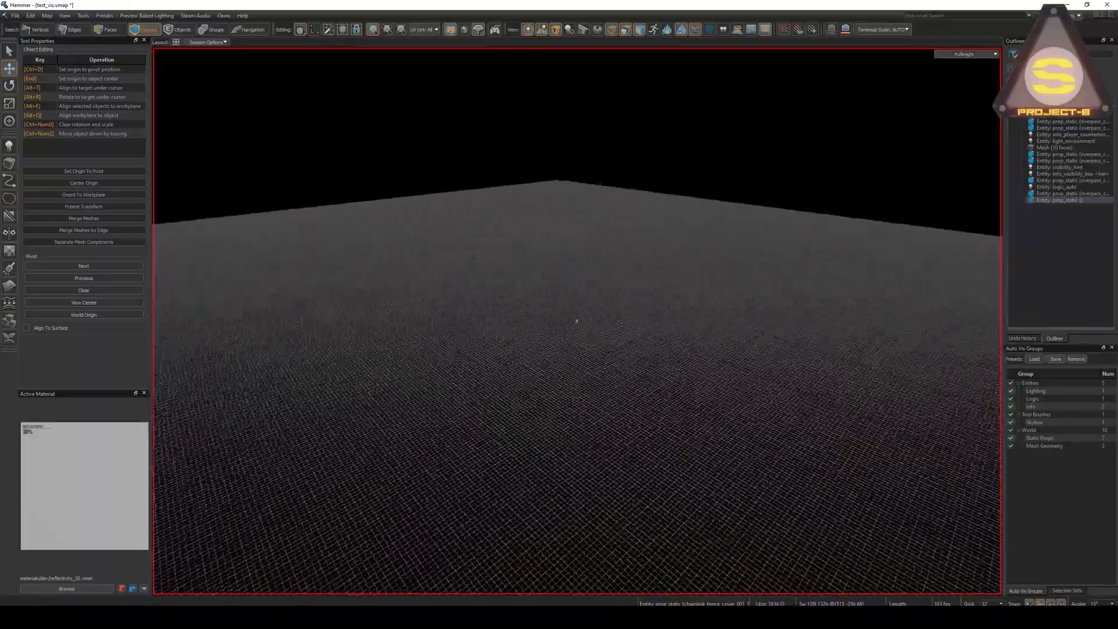
key("z")
key("z")
key("w")
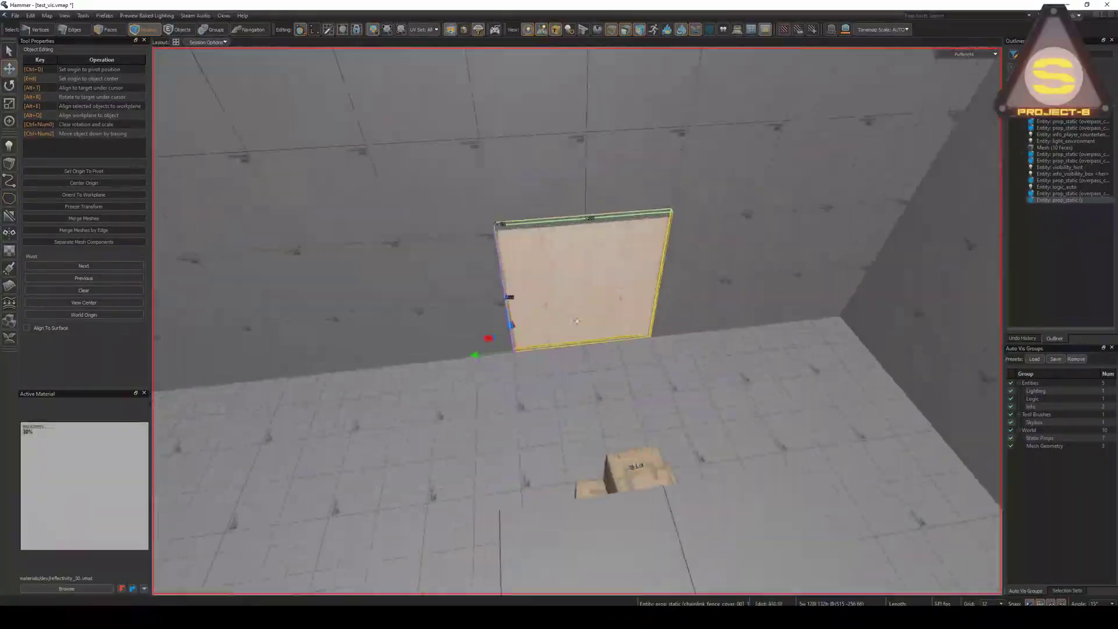
key("s")
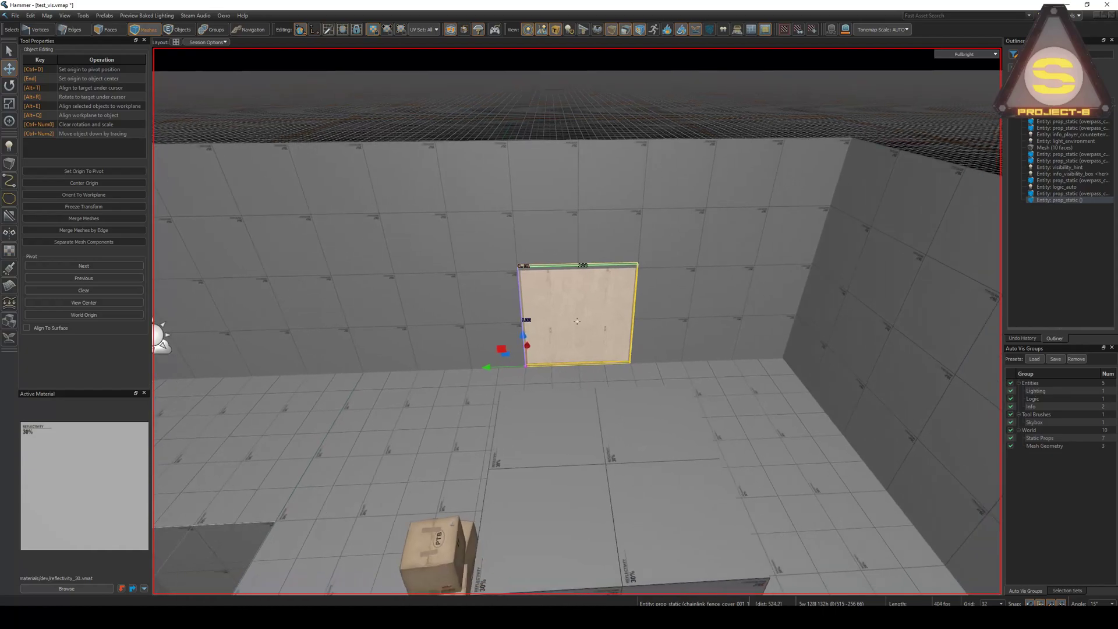
Open the map build settings, choose the Full Compile preset and keep Build vis enabled.
key("F9")
left_click(483, 86)
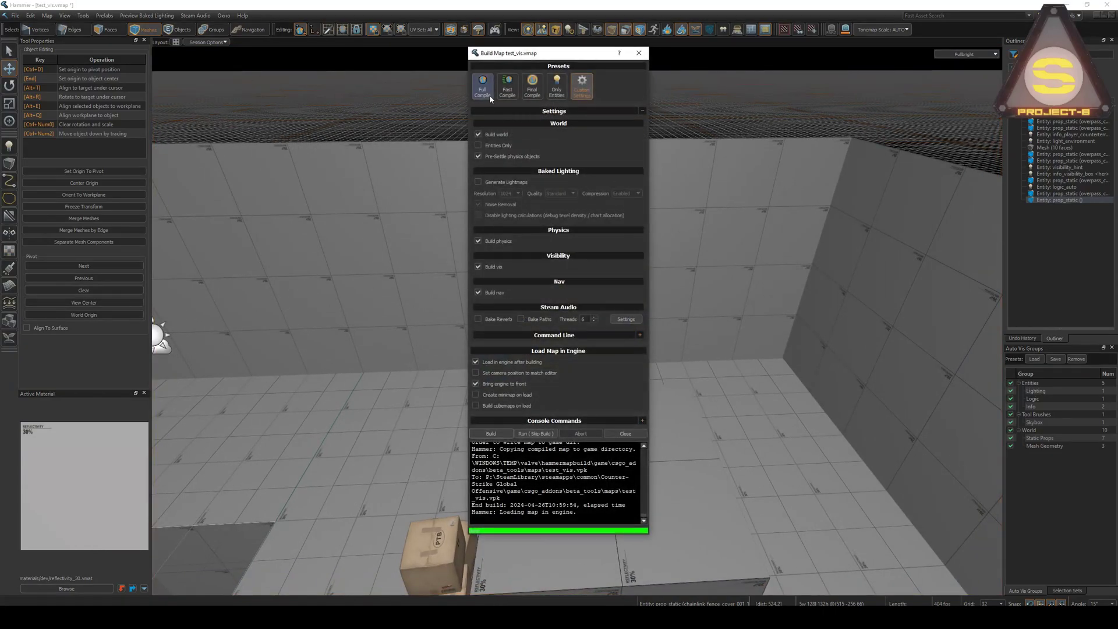
left_click(516, 112)
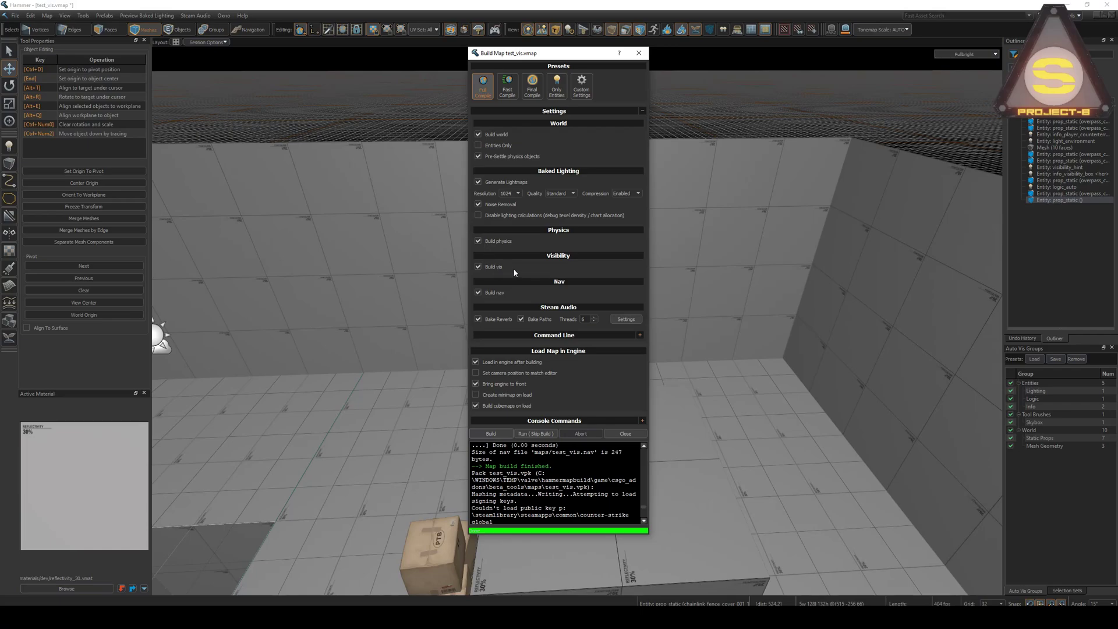
left_click(492, 268)
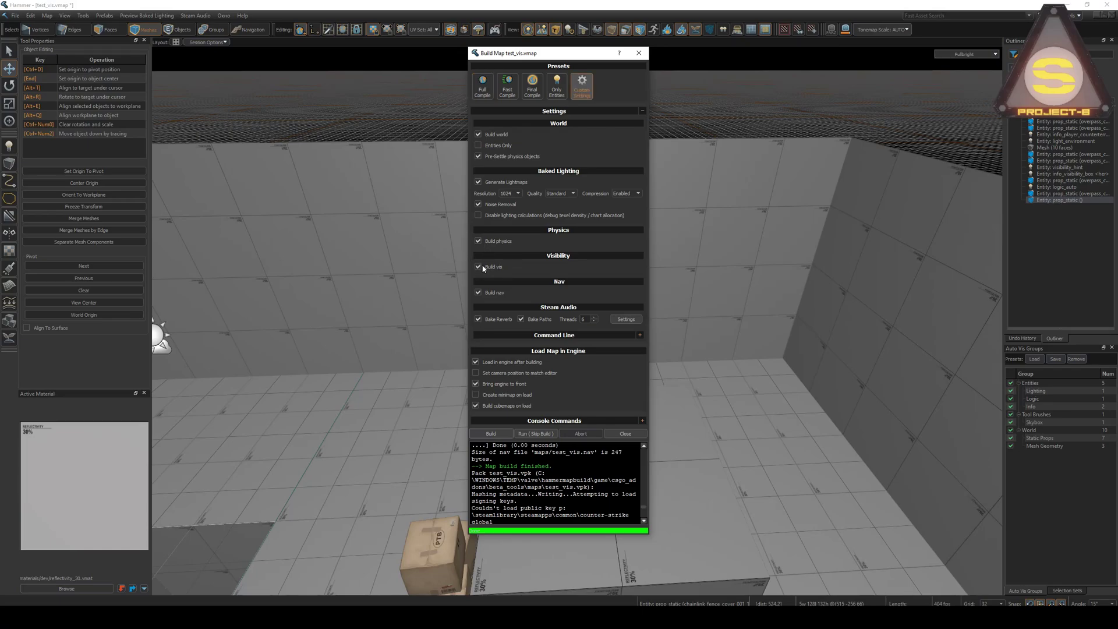
left_click_drag(558, 57, 615, 69)
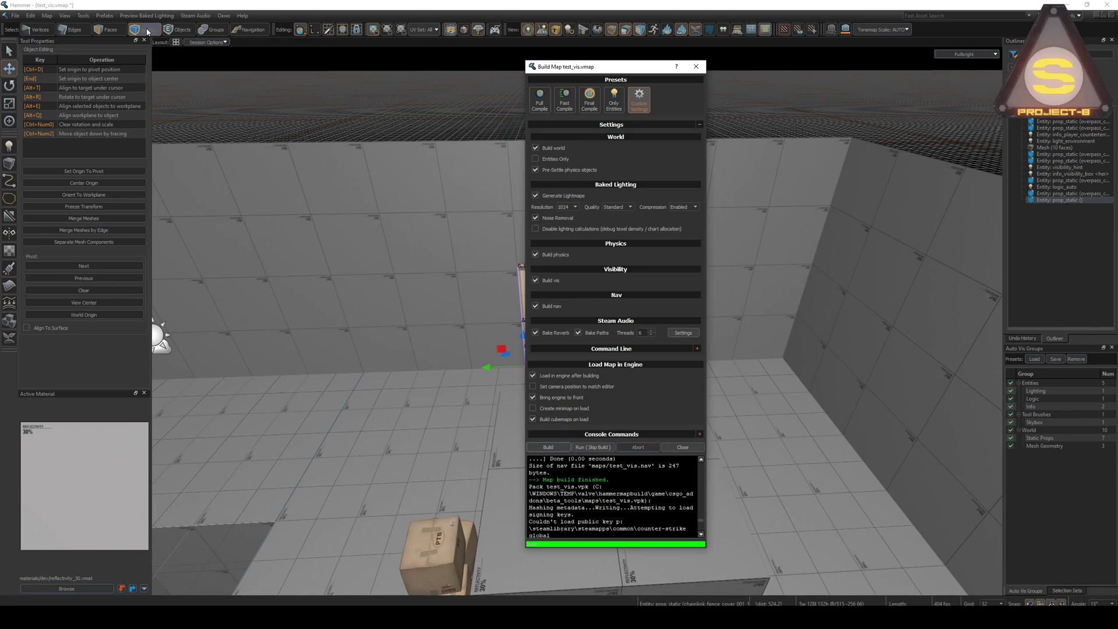
Open the world's map properties and set Precomputed Visibility to Full visibility solve.
left_click(55, 17)
left_click(76, 57)
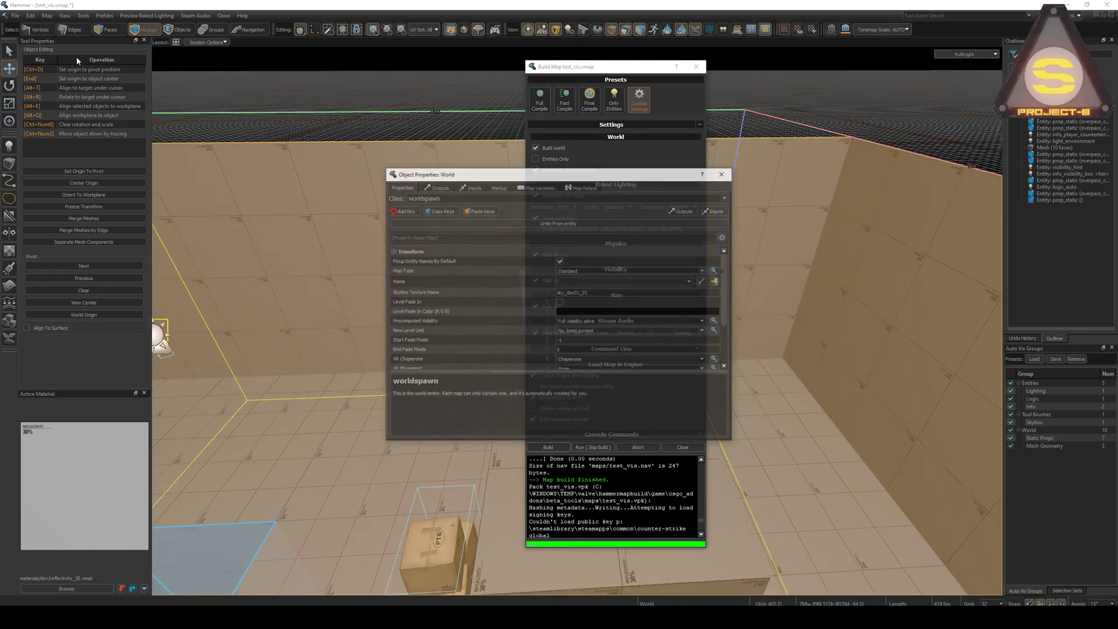
left_click(411, 323)
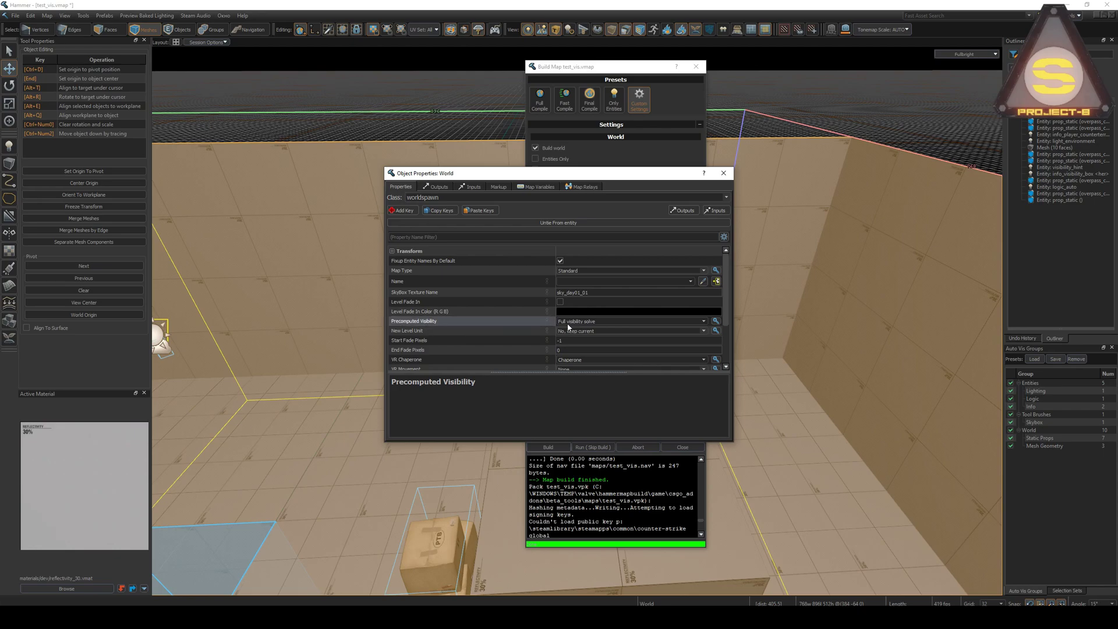
left_click(639, 320)
left_click(704, 321)
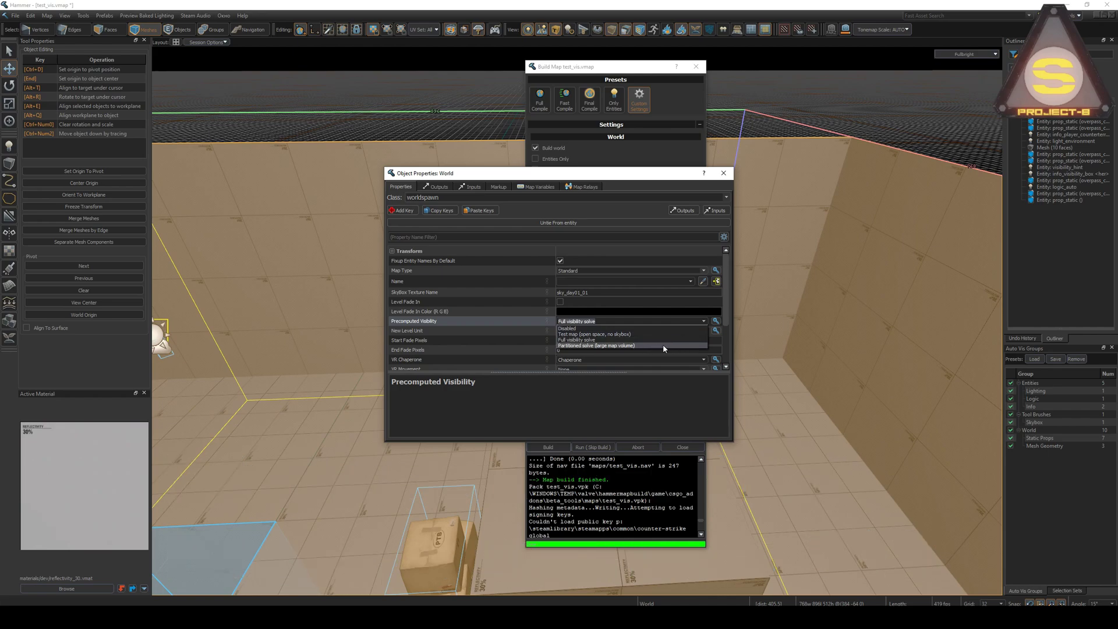
left_click(631, 340)
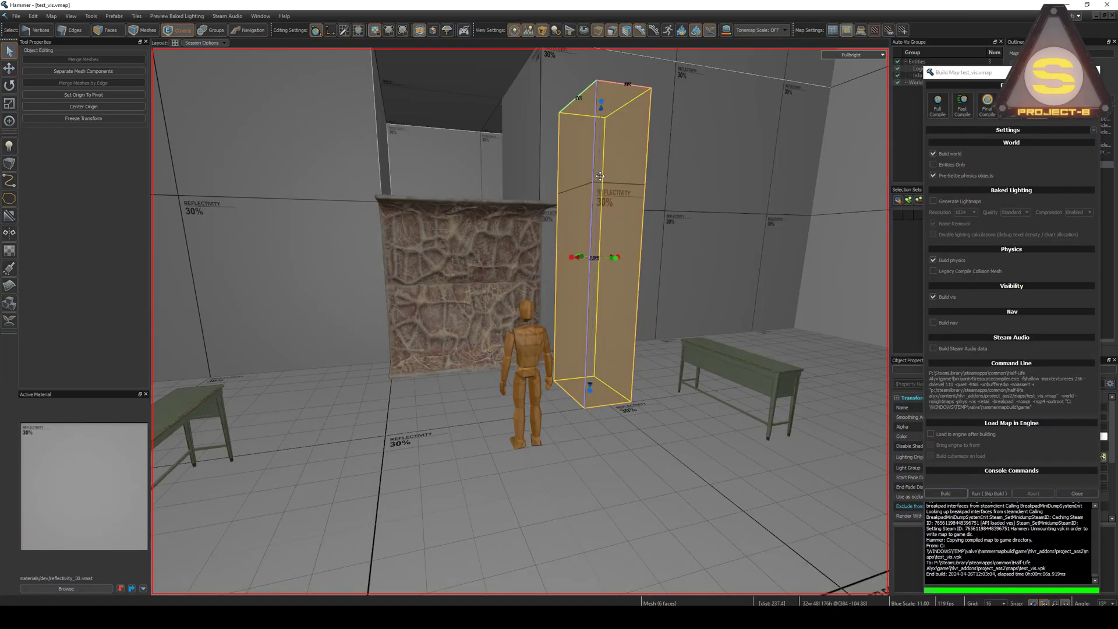
Toggle the viewport display option on and off repeatedly to compare how the scene's objects are shown.
left_click(569, 34)
left_click(570, 34)
left_click(570, 34)
left_click(570, 34)
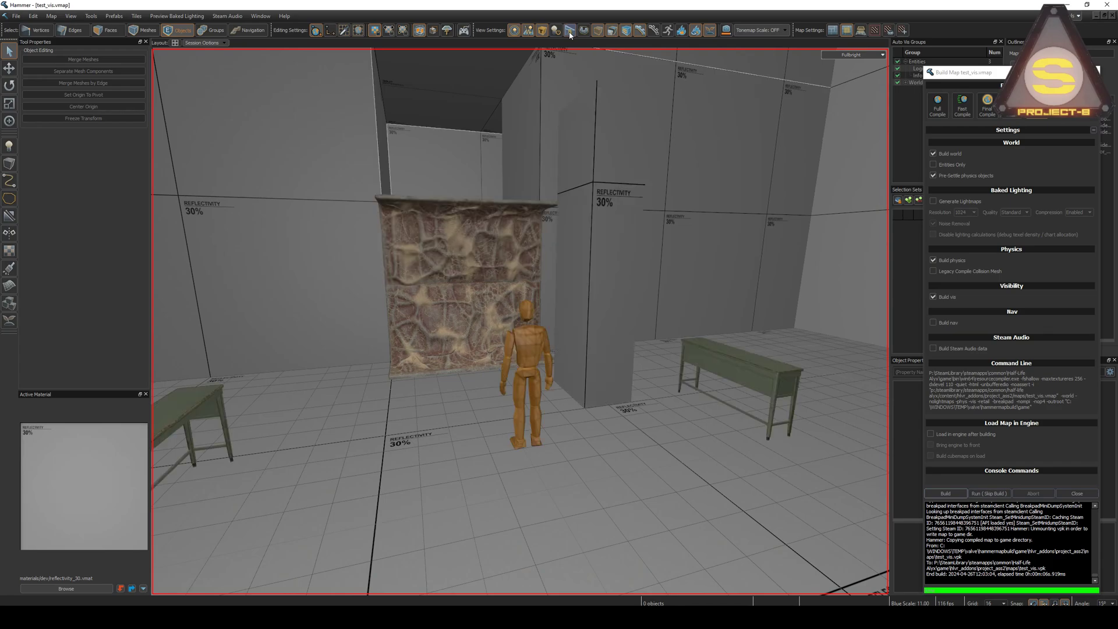
left_click(569, 34)
left_click(569, 34)
left_click(569, 34)
left_click(570, 34)
left_click(570, 34)
left_click(570, 35)
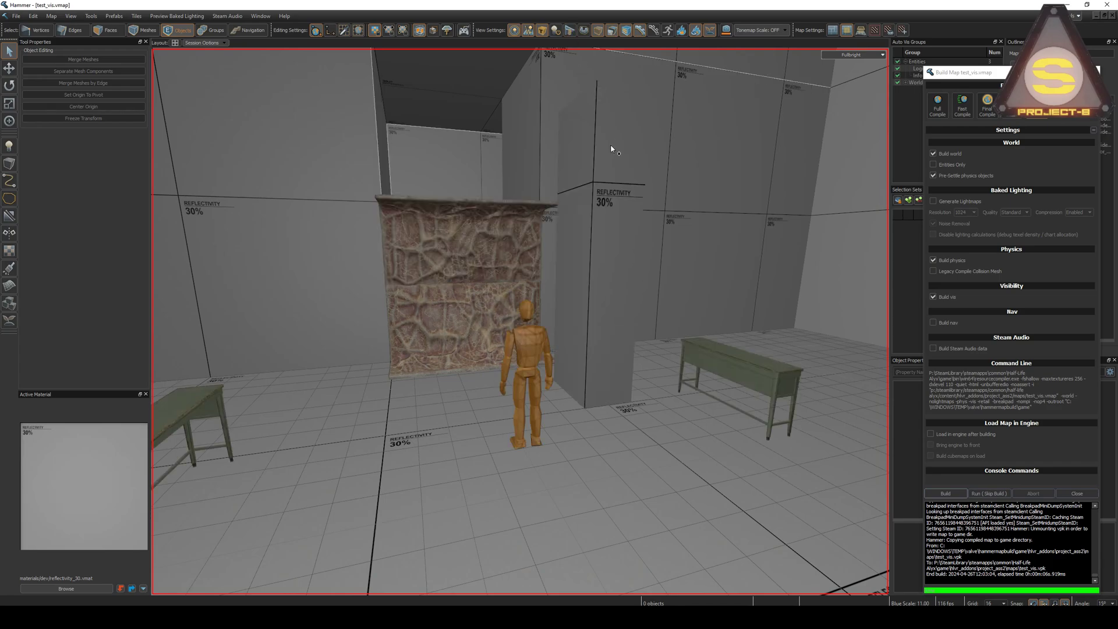
Check the tall column's Exclude from VIS property and the rock wall prop's Vis Occluder property.
double_click(621, 188)
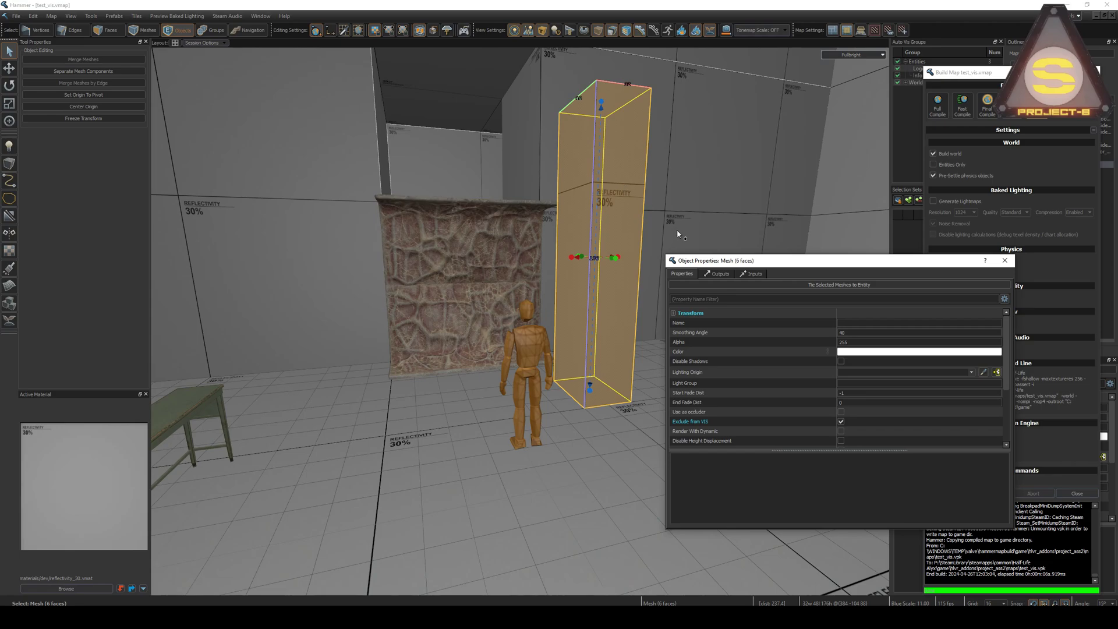
left_click(781, 421)
left_click(466, 311)
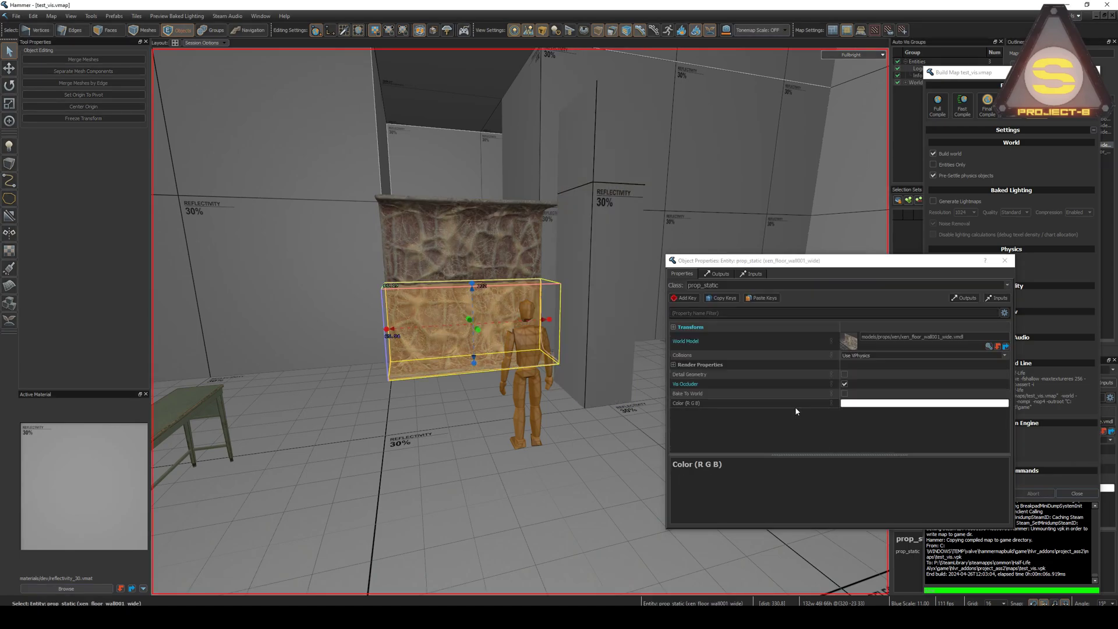
left_click(1004, 260)
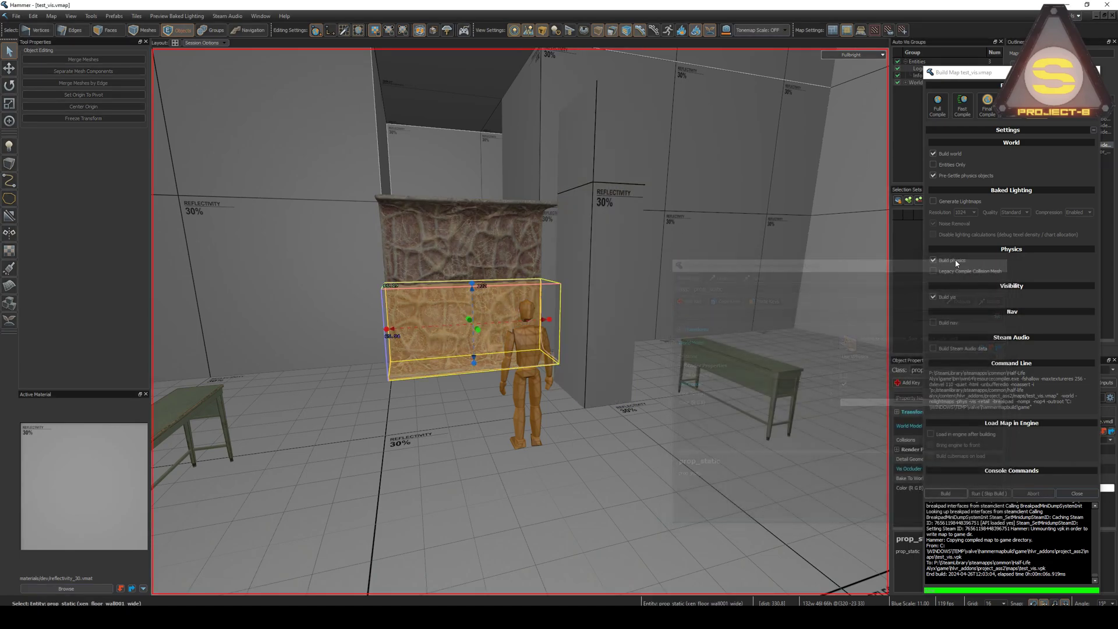
Load the map's compiled vis data to display its visibility clusters around the selected rock wall.
left_click(52, 16)
left_click(69, 145)
key("s")
right_click_drag(539, 301, 522, 280)
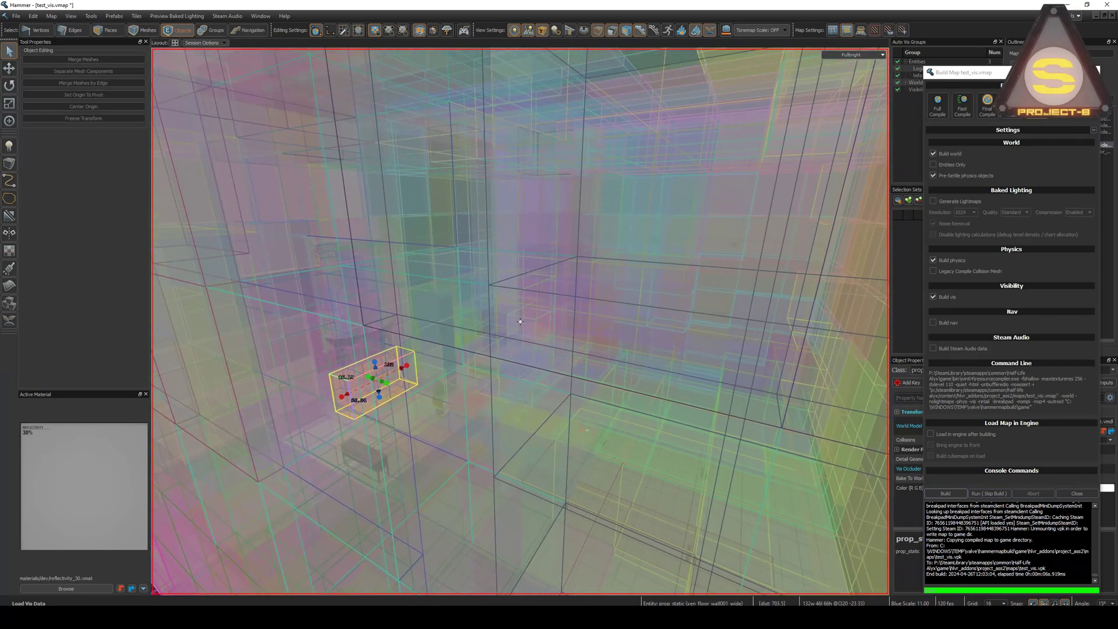
Clear the rock wall selection and examine the whole map's visibility clusters from outside.
left_click(522, 280)
left_click(522, 280)
left_click(522, 280)
left_click(522, 280)
left_click(564, 290)
key("s")
mouse_move(570, 292)
right_mouse_down()
mouse_move(520, 321)
mouse_move(571, 293)
right_mouse_up()
left_click(369, 248)
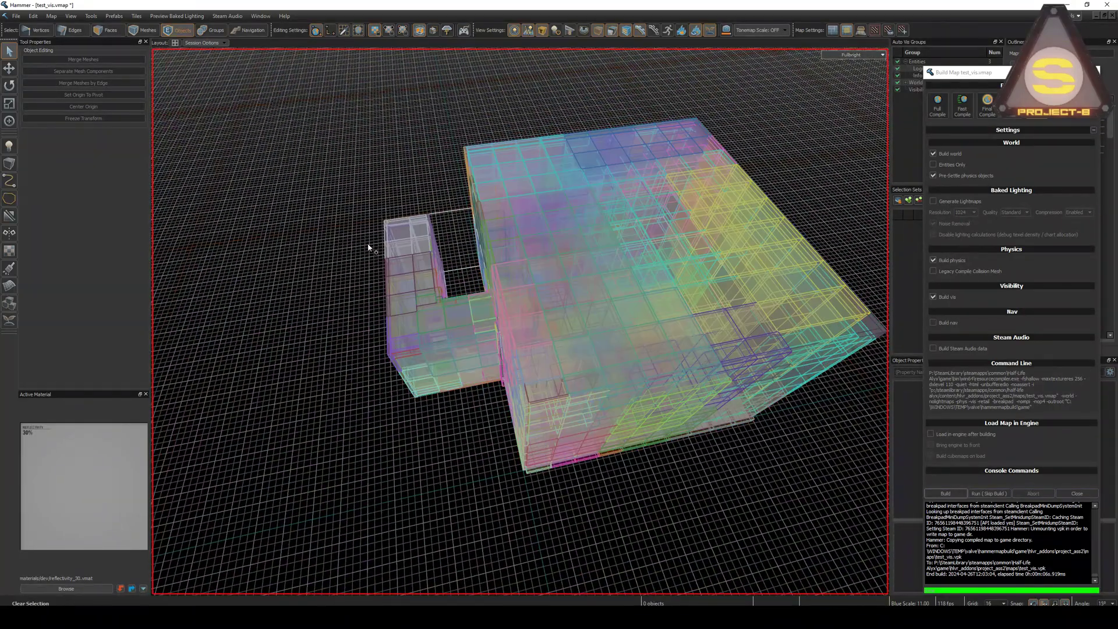
Switch to face selection, examine the clusters around the narrow side corridor, and select the build log's text.
left_click(415, 246)
key("3")
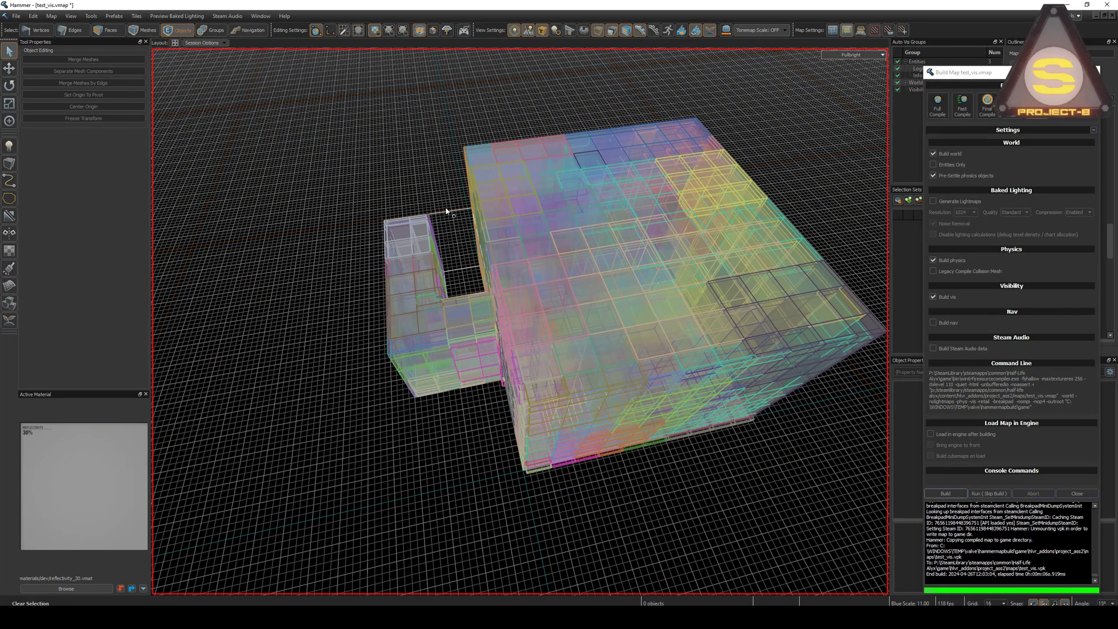
mouse_move(551, 320)
right_mouse_down()
mouse_move(520, 321)
mouse_move(550, 320)
right_mouse_up()
key("w")
key("s")
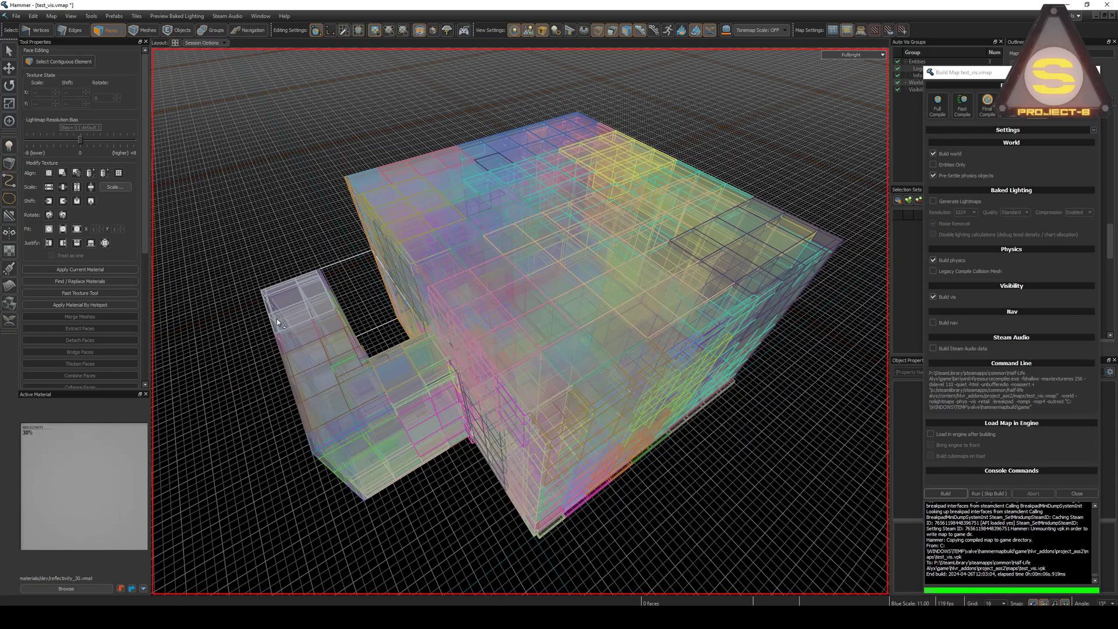
left_click_drag(1046, 564, 971, 511)
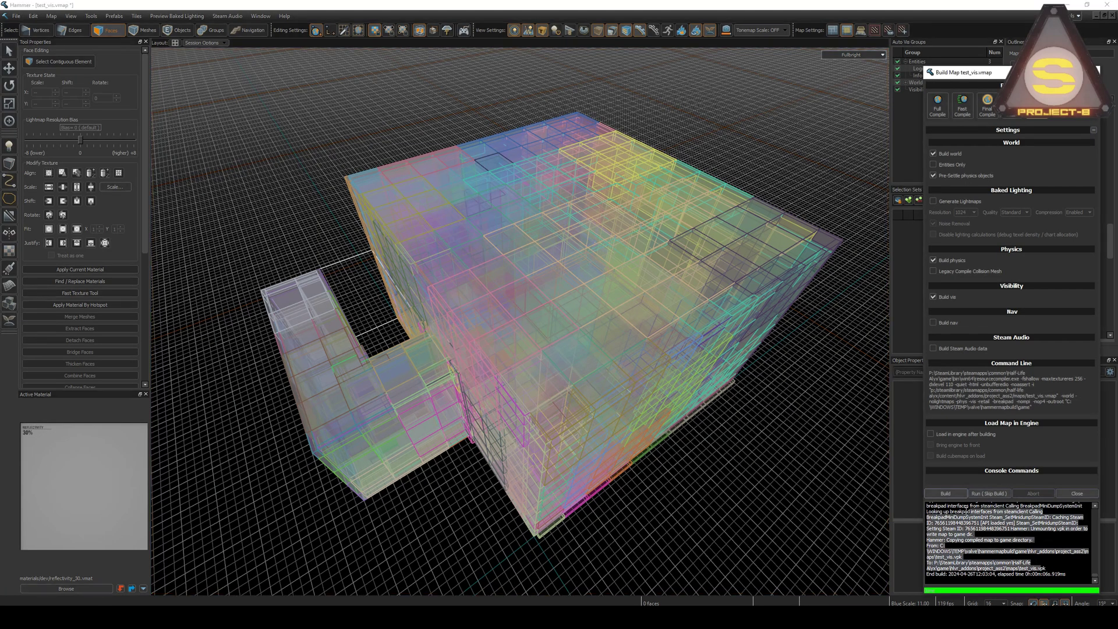
key("ctrl+a")
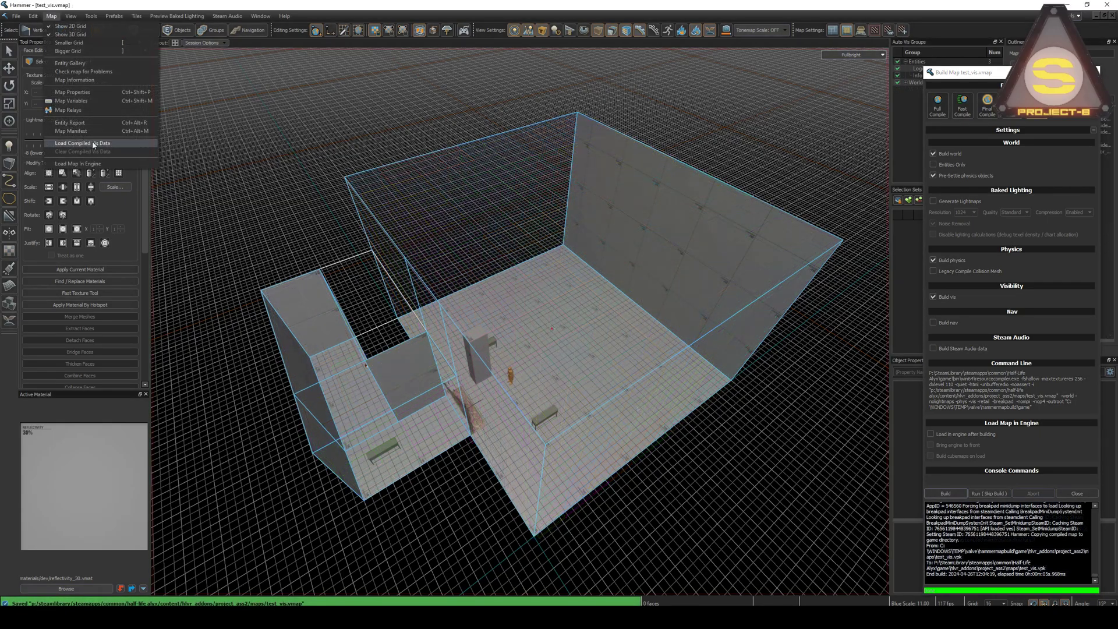
Load the recompiled map's vis data and examine the clusters along the main room's walls and around the side corridor.
left_click(92, 141)
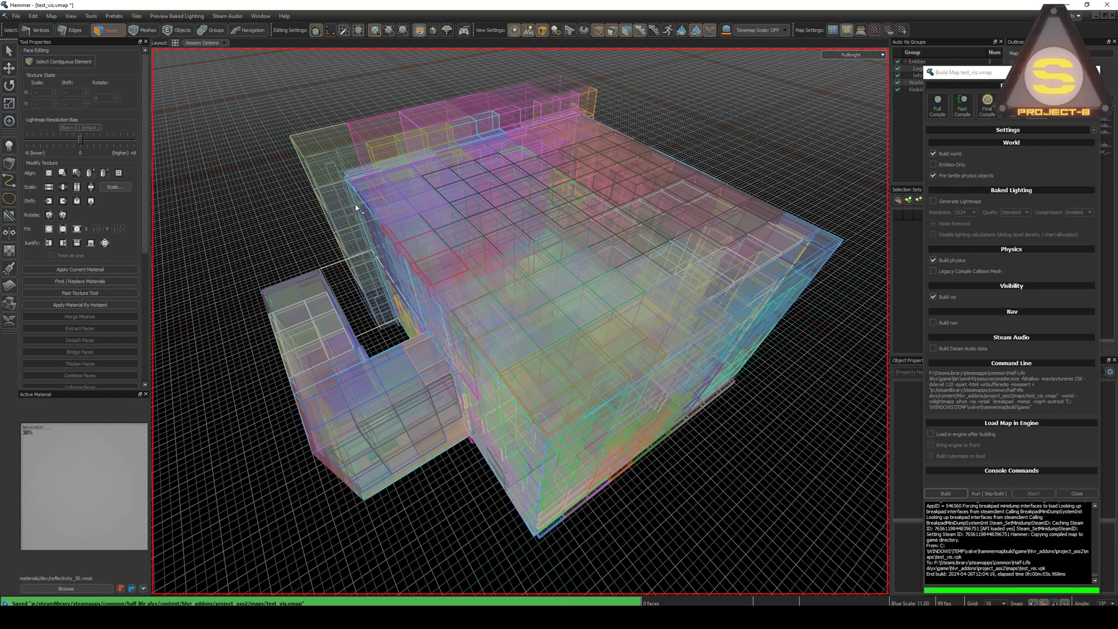
right_click_drag(355, 208, 520, 321)
key("a")
middle_click_drag(520, 321, 520, 321)
right_click_drag(520, 321, 520, 321)
middle_click_drag(520, 321, 520, 321)
right_click_drag(520, 322, 520, 322)
scroll(372, 201, "down", 3)
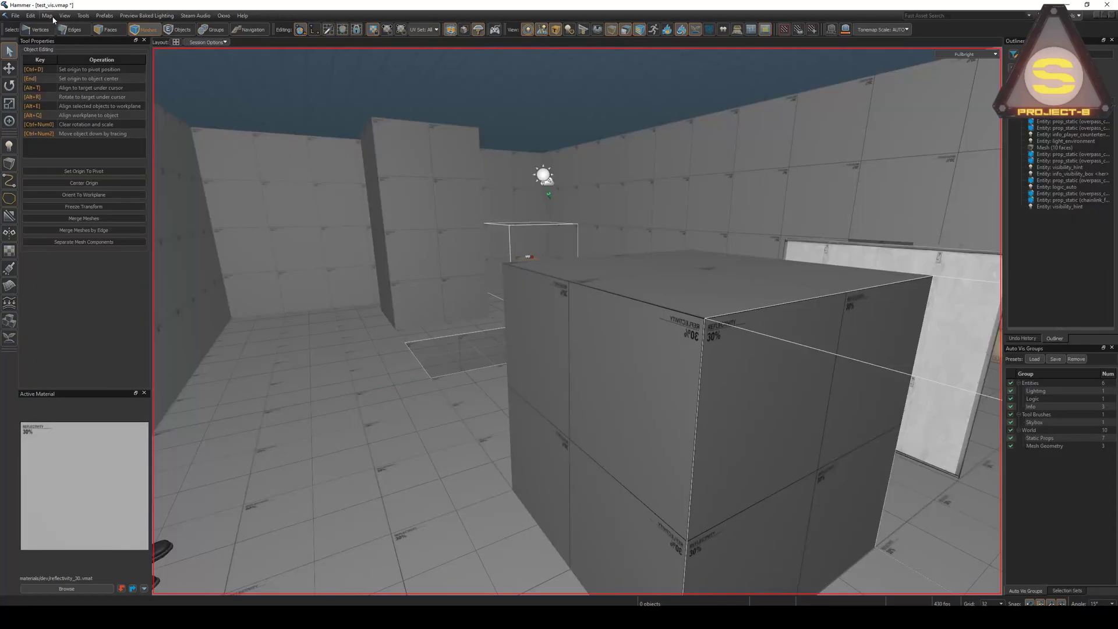
Open the world's map properties, review the Precomputed Visibility options and close the properties.
left_click(48, 16)
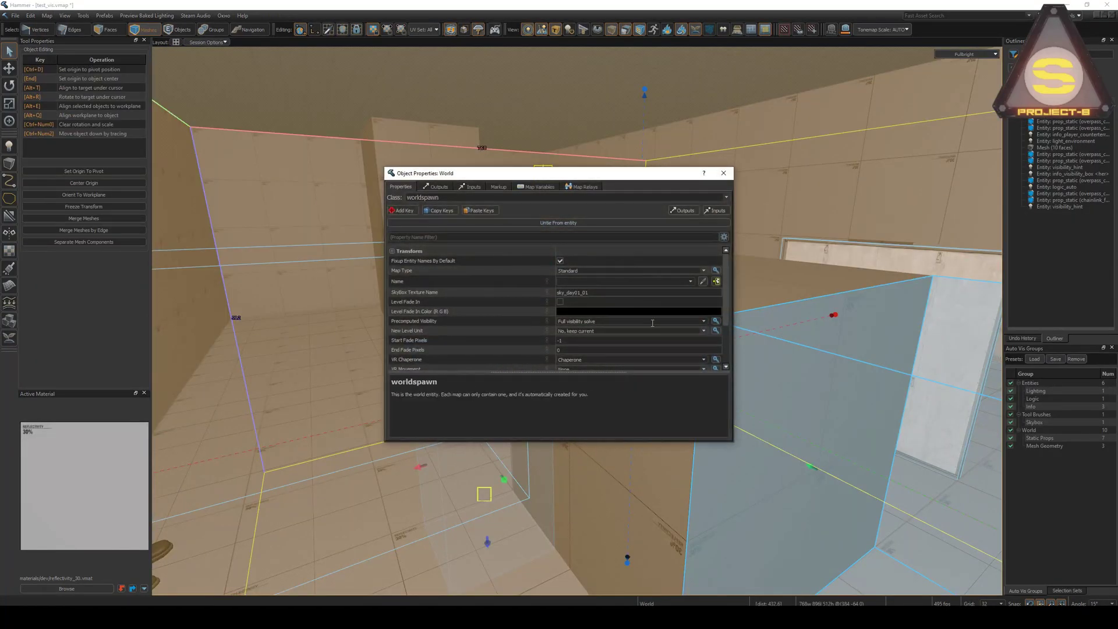
left_click(703, 321)
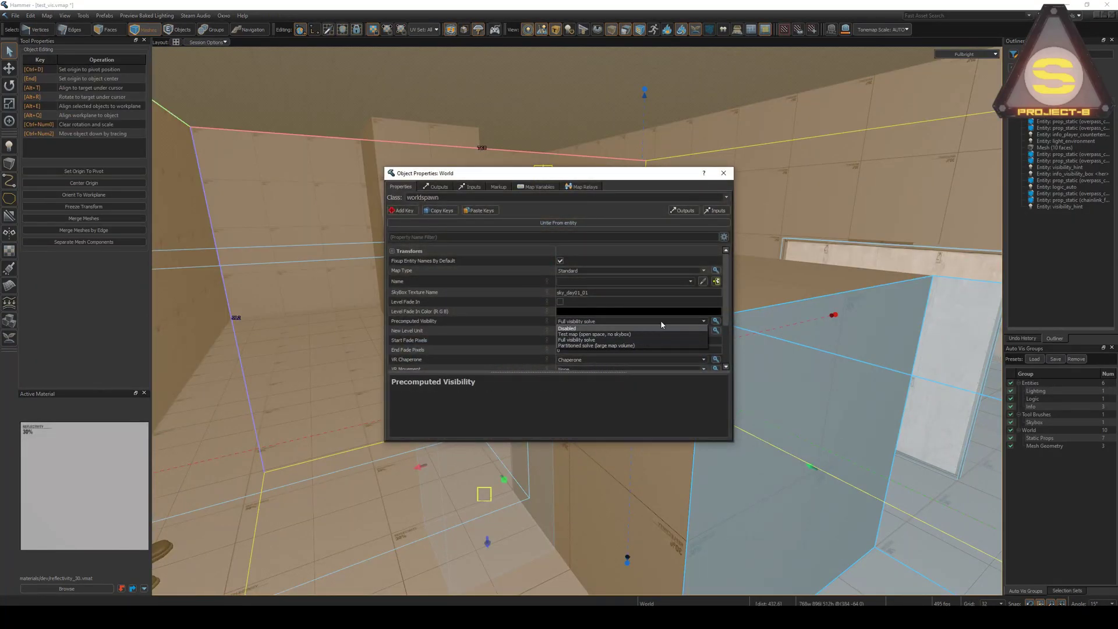
left_click(723, 174)
left_click(724, 174)
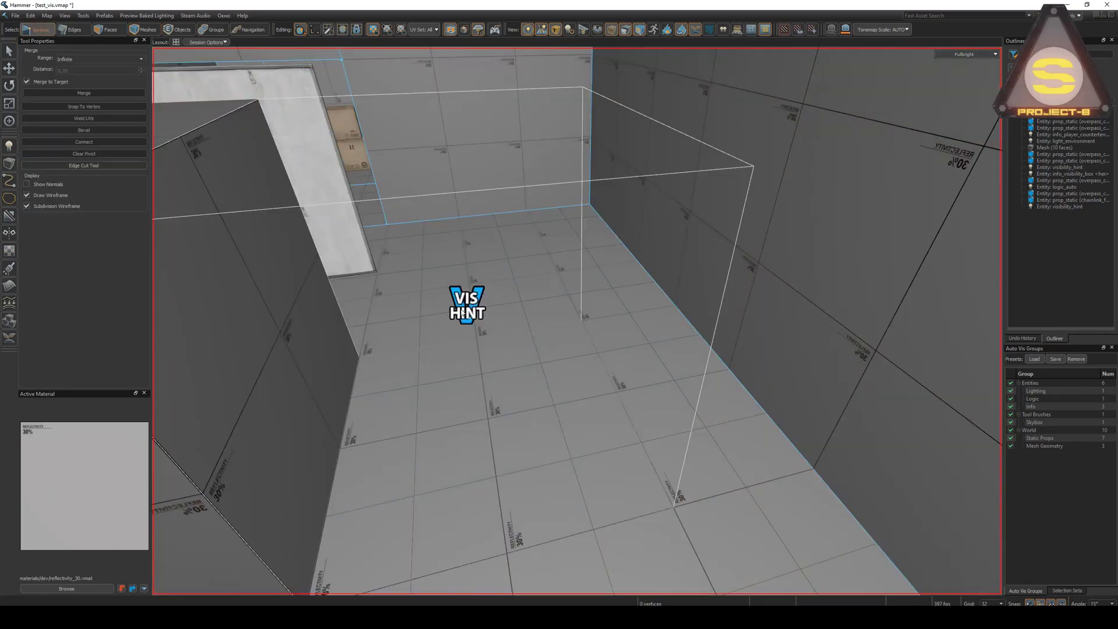
Select the visibility_hint entity beside the large block, review its Hint Type options and close its properties.
key("4")
left_click(465, 311)
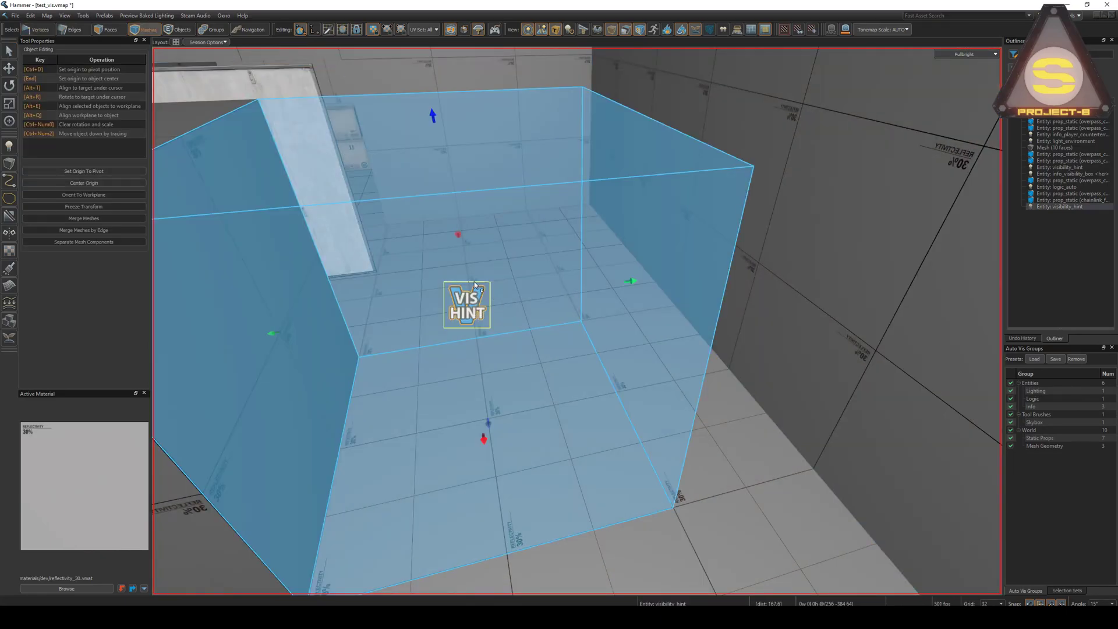
scroll(526, 297, "down", 2)
key("alt+Return")
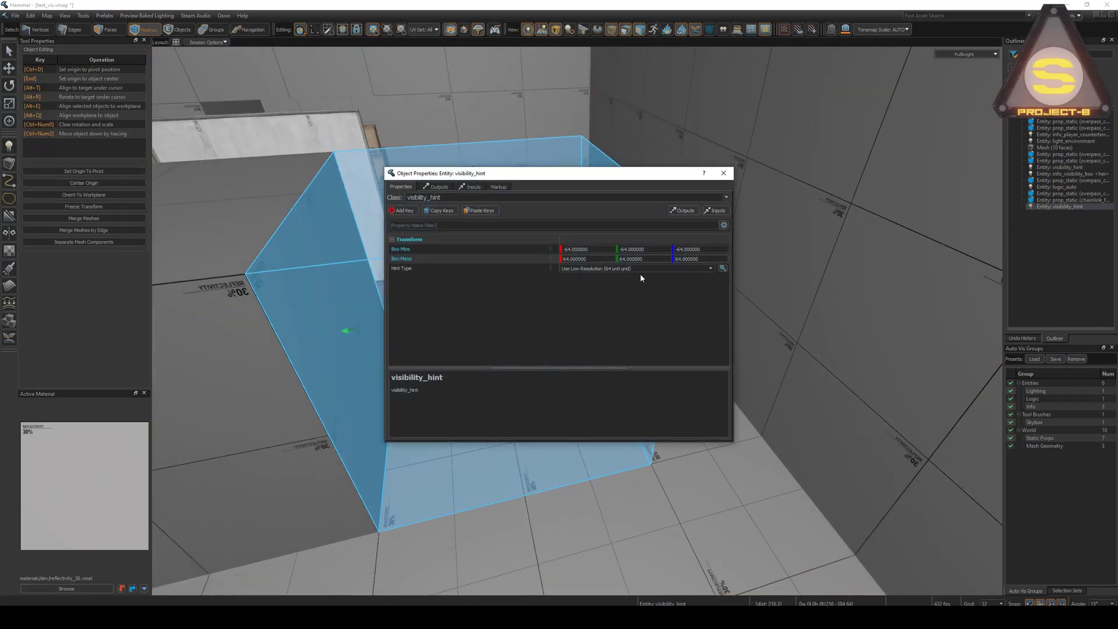
left_click_drag(637, 180, 829, 181)
left_click(902, 270)
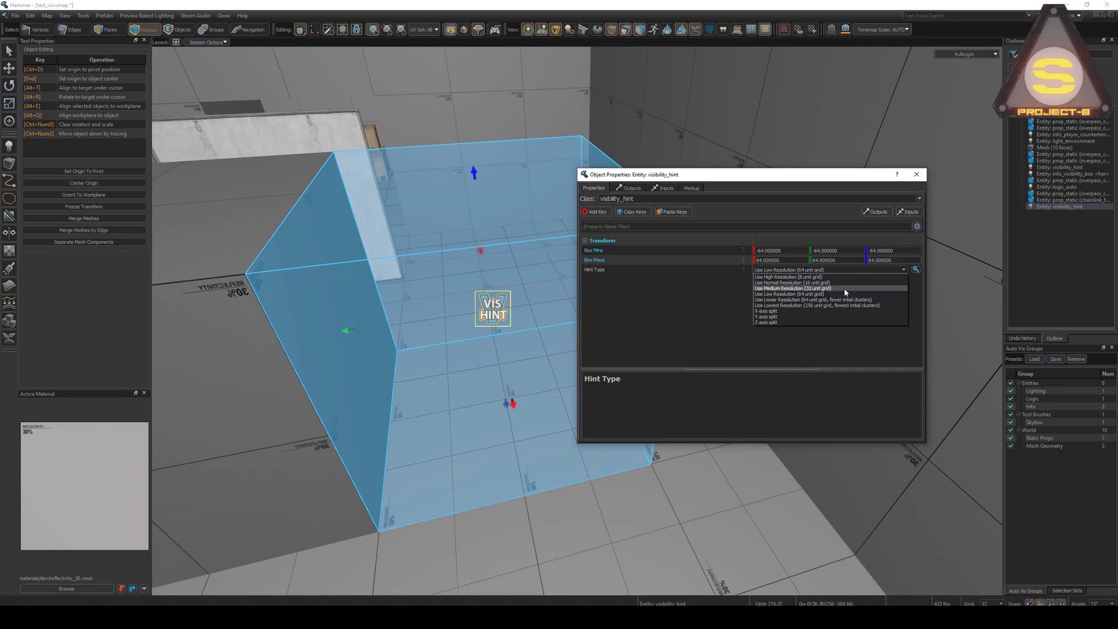
left_click(919, 180)
left_click(918, 177)
Enlarge the visibility_hint's box upward and to both sides so it surrounds the large block.
mouse_move(552, 211)
right_mouse_down()
mouse_move(576, 318)
mouse_move(552, 211)
right_mouse_up()
key("s")
left_click_drag(588, 315, 589, 133)
left_click_drag(490, 322, 330, 310)
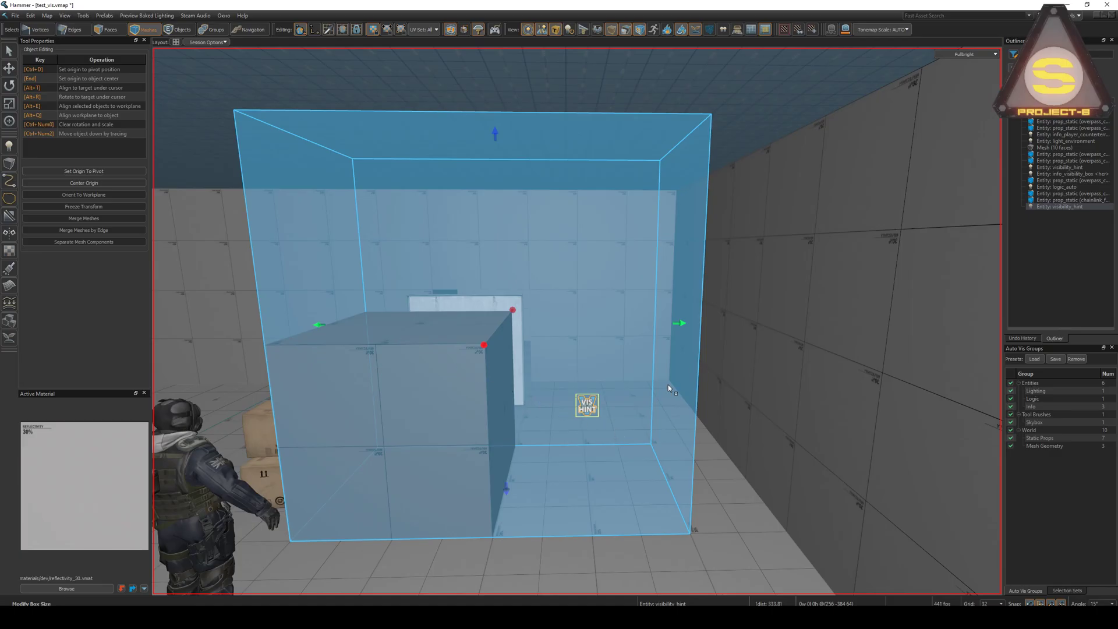
left_click_drag(684, 320, 740, 327)
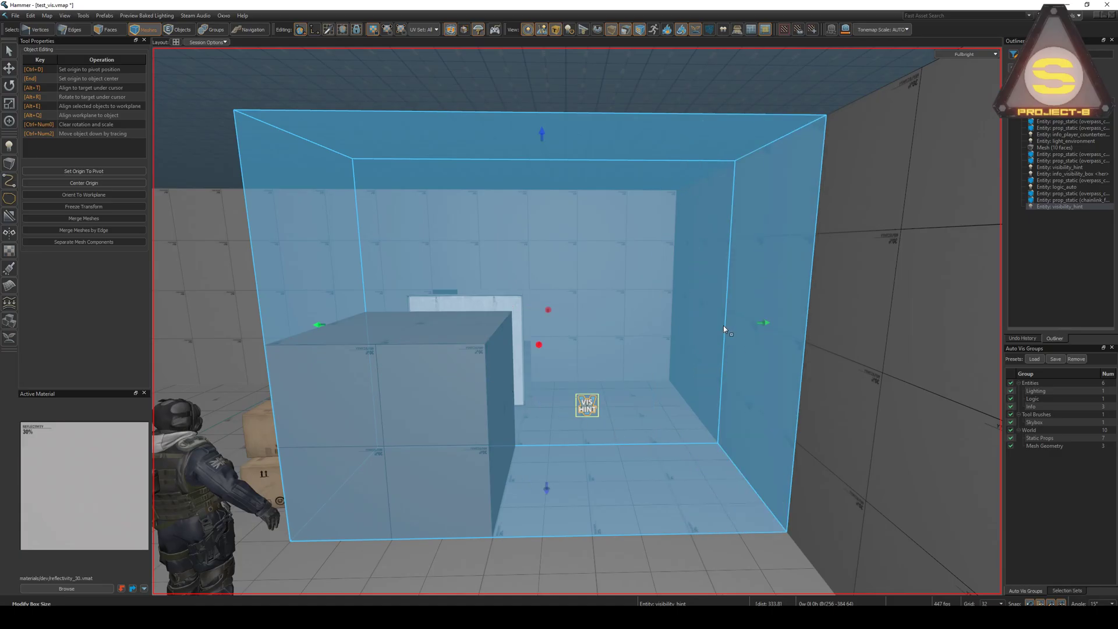
Select vis clusters at the side corridor's end and in the main room to compare which clusters each one sees.
key("z")
key("s")
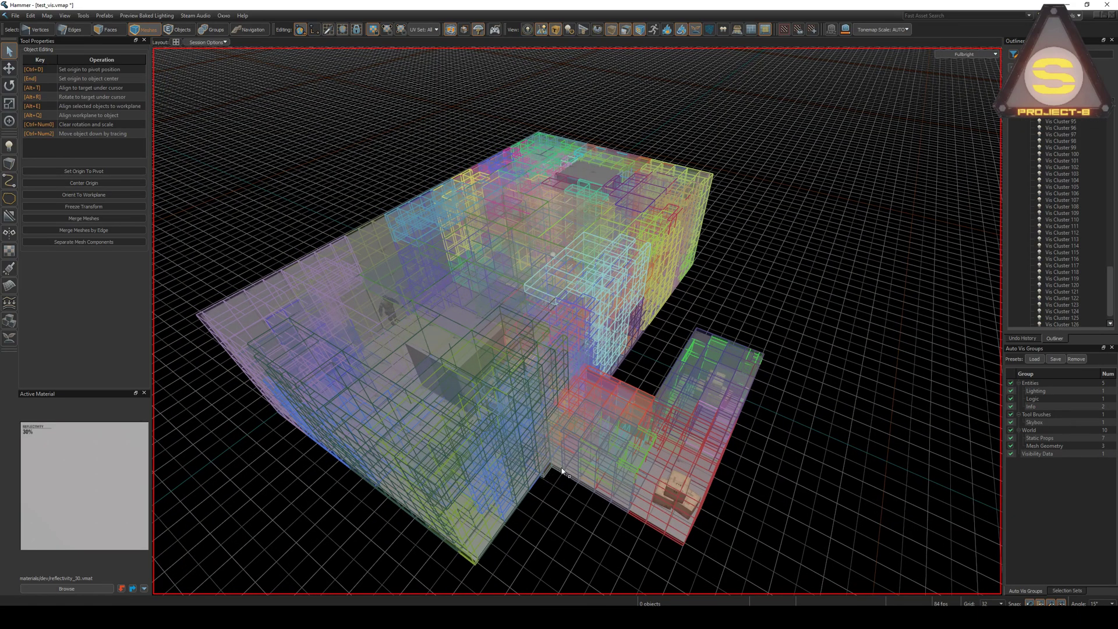
key("d")
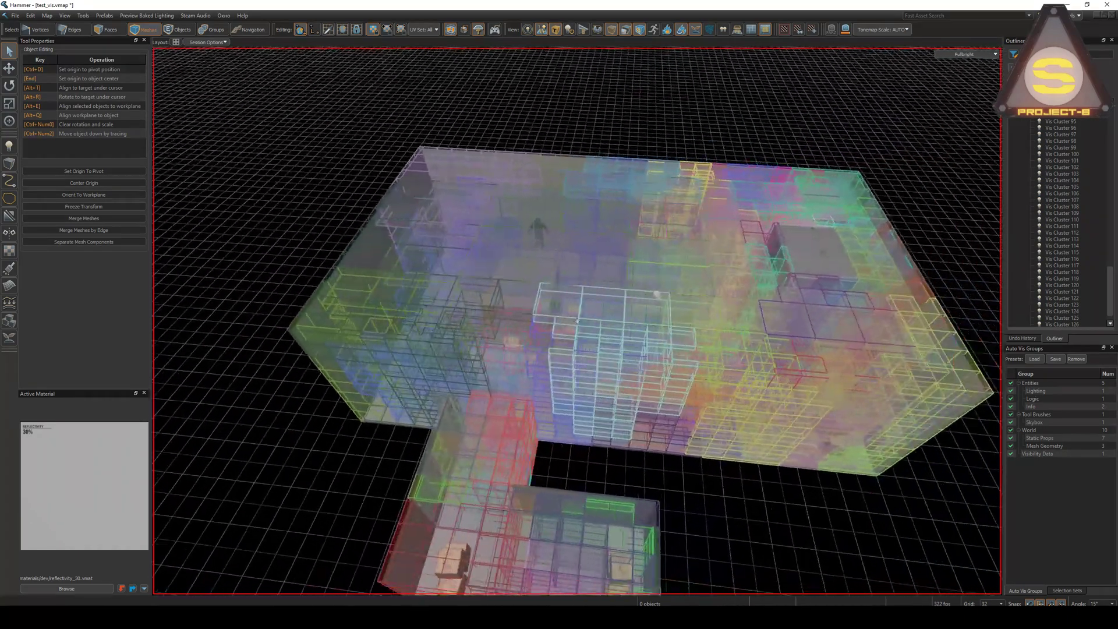
key("a")
right_click_drag(577, 320, 577, 321)
left_click(693, 361)
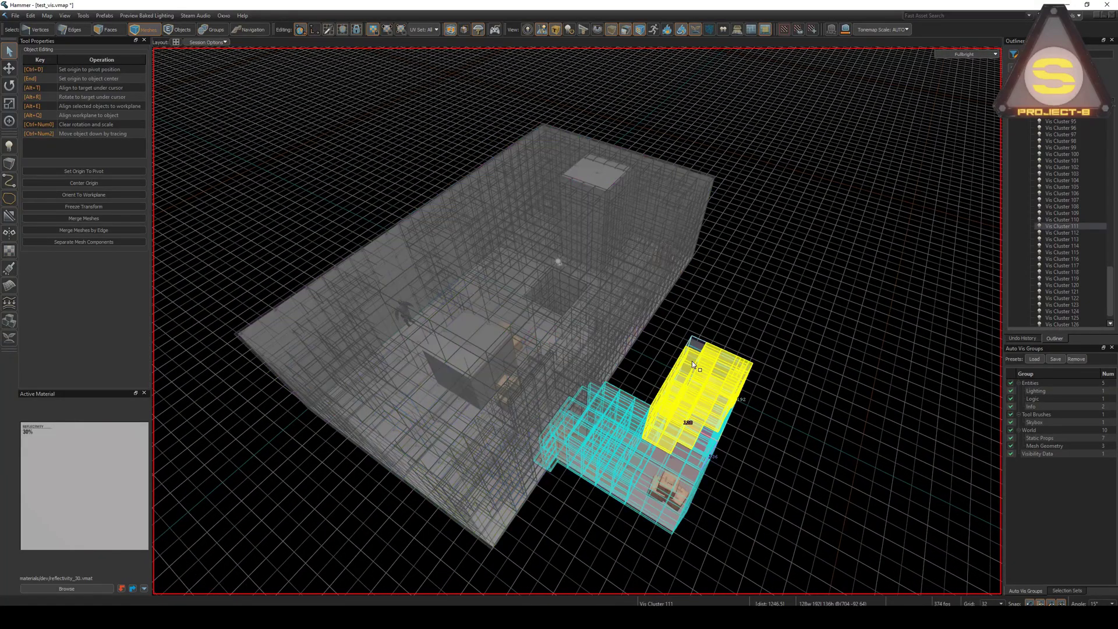
left_click(697, 352)
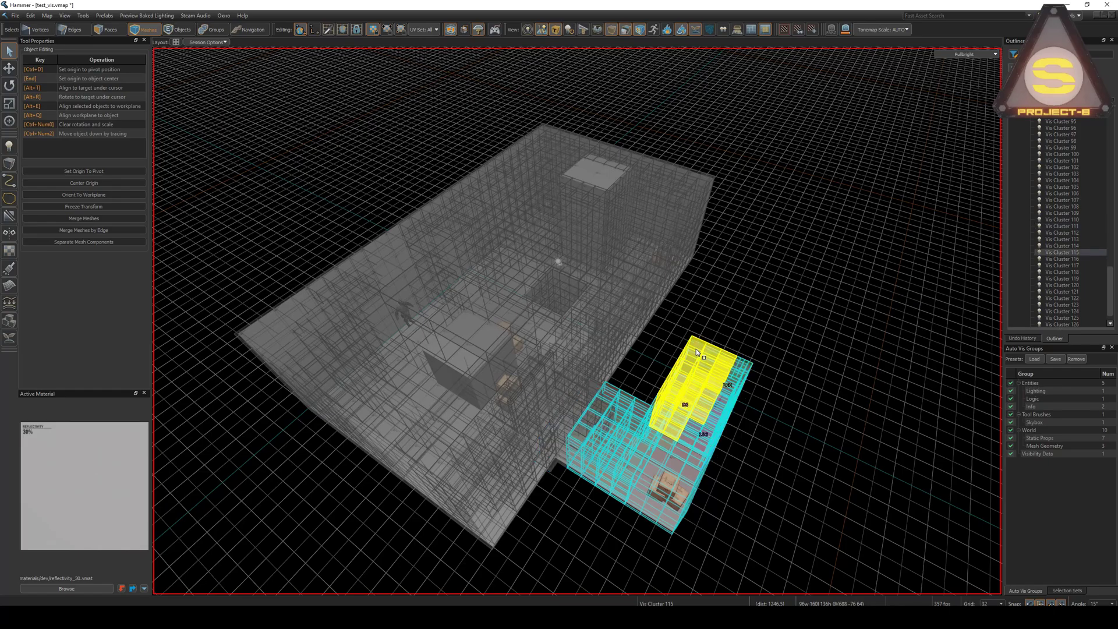
left_click(329, 368)
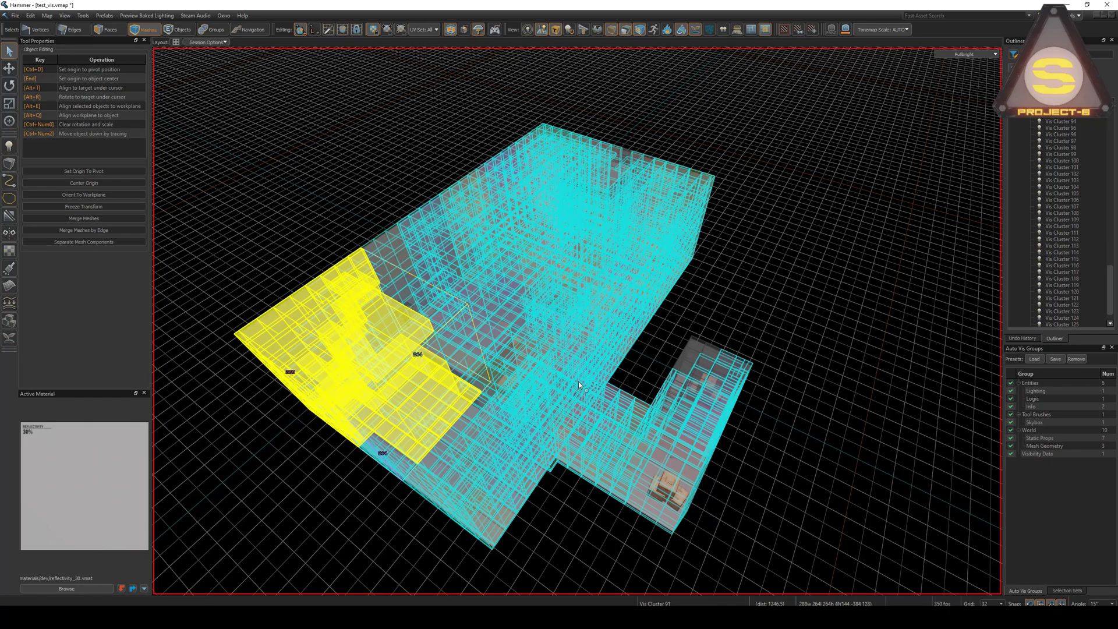
mouse_move(725, 267)
right_mouse_down()
mouse_move(757, 265)
mouse_move(751, 277)
mouse_move(725, 267)
right_mouse_up()
key("w")
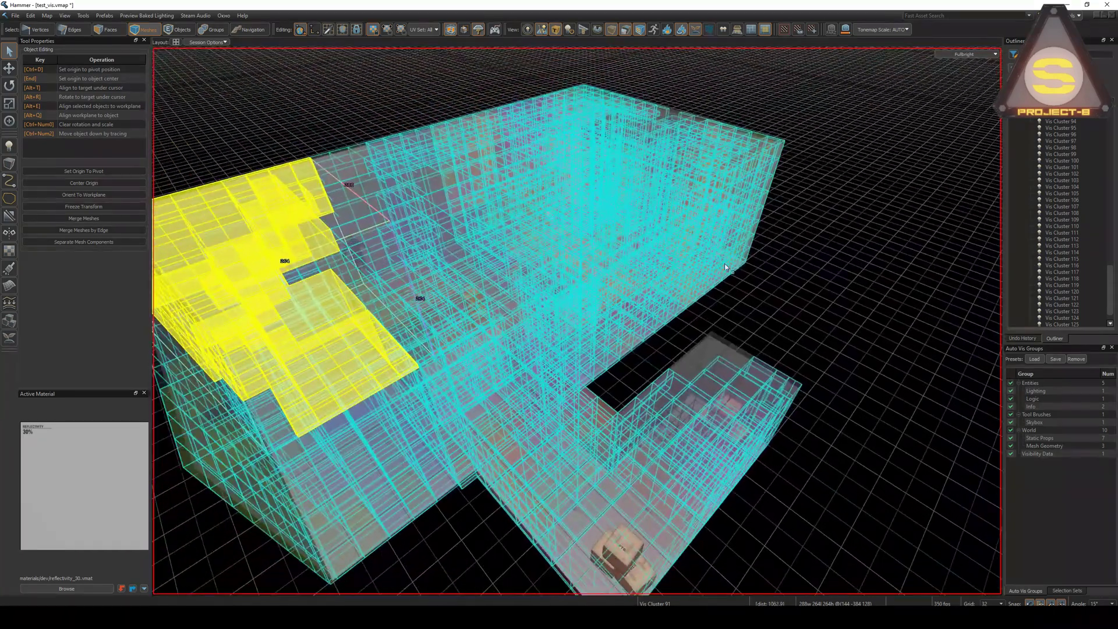
Add a side corridor cluster to the selected main room cluster and examine the sight lines between the two.
left_click(673, 418, "ctrl")
key("d")
right_click_drag(673, 418, 611, 361)
key("w")
key("s")
key("w")
mouse_move(576, 321)
right_mouse_down()
mouse_move(519, 296)
mouse_move(509, 271)
mouse_move(562, 350)
mouse_move(589, 320)
right_mouse_up()
key("s")
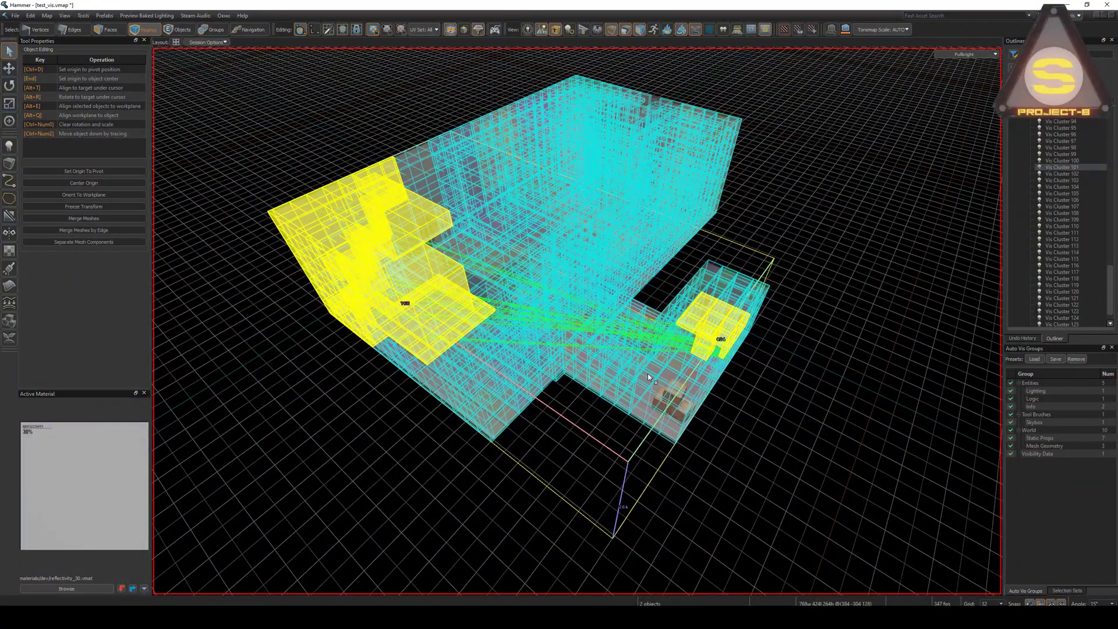
Select a vis cluster in the main room near the corridor's end and examine which clusters it sees.
left_click(778, 372)
key("w")
right_click_drag(779, 372, 797, 323)
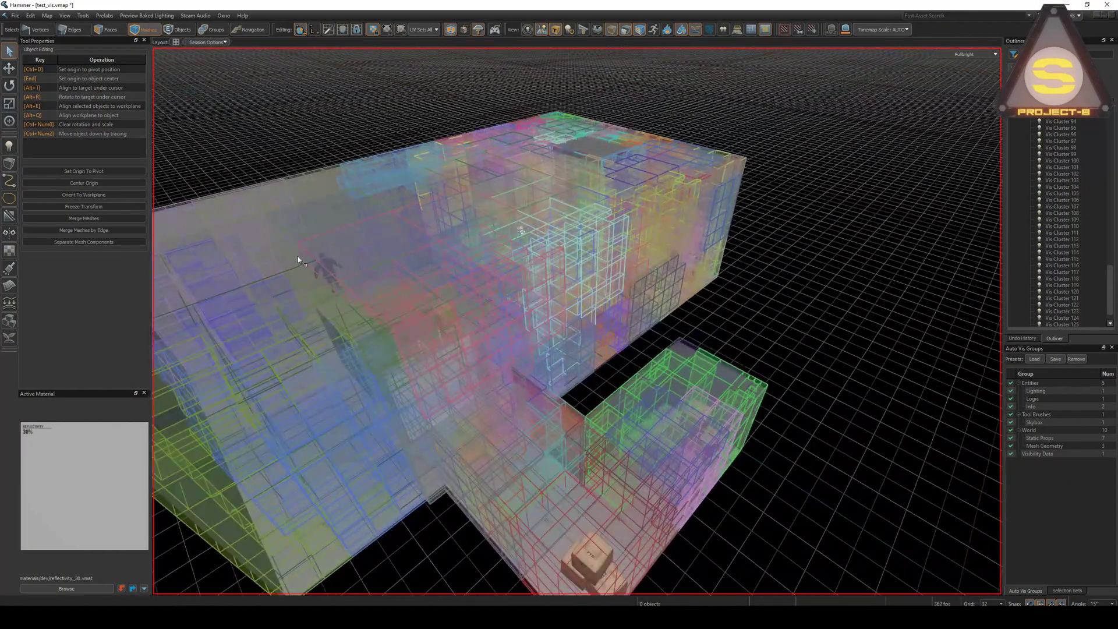
left_click(299, 256)
left_click(604, 250)
key("w")
right_click_drag(603, 250, 618, 320)
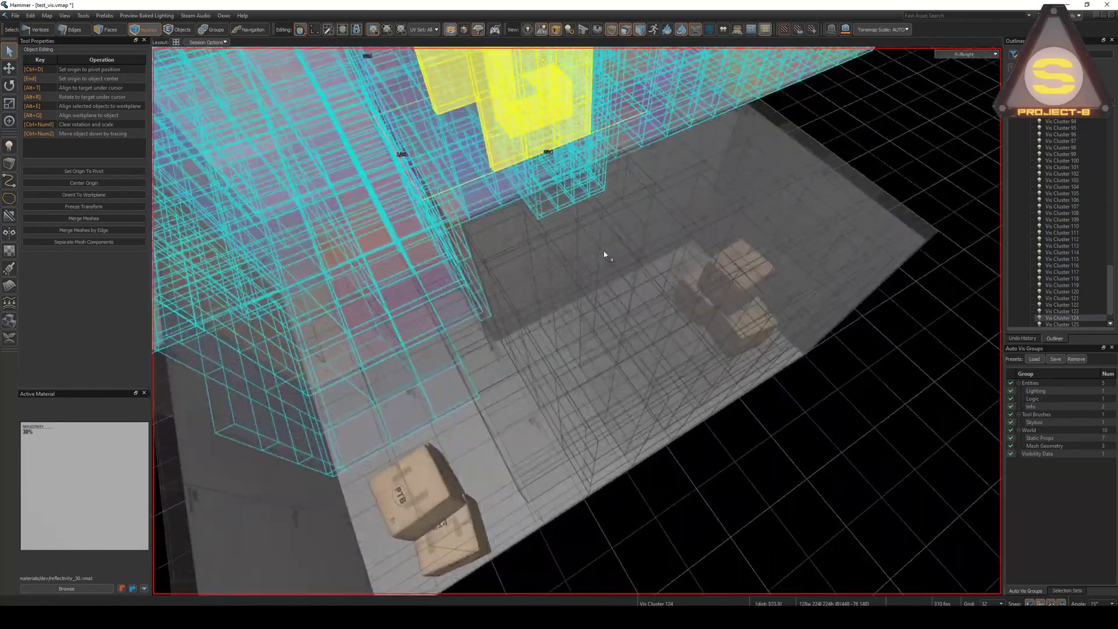
scroll(603, 251, "down", 4)
key("a")
right_click_drag(472, 165, 547, 160)
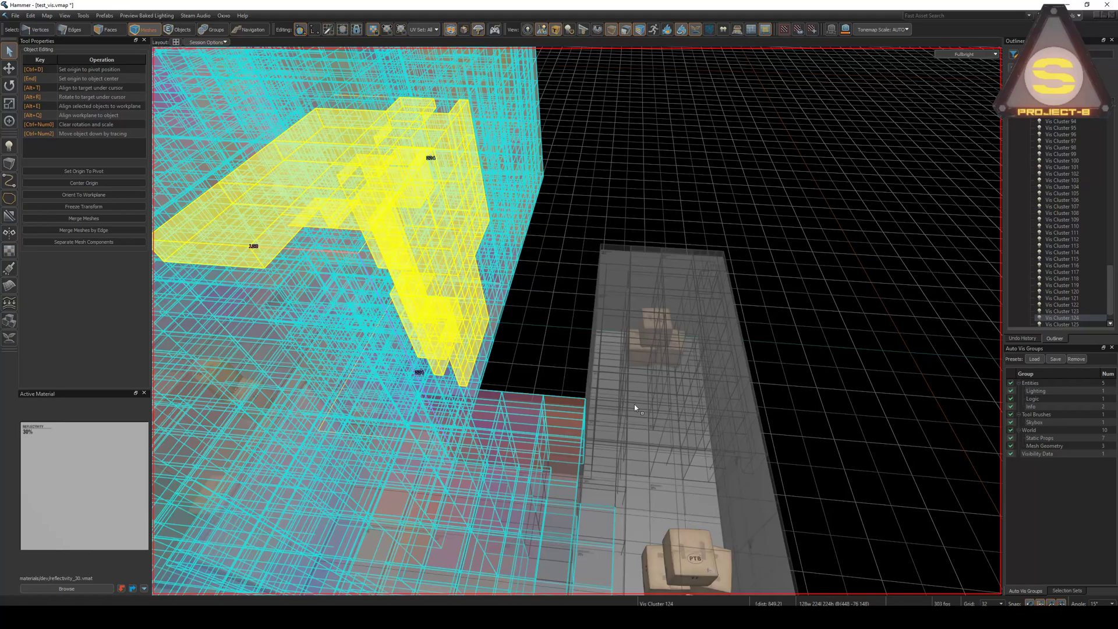
Select the cluster filling the side corridor's end, examine which clusters it sees, and clear the selection.
left_click(660, 334)
key("s")
right_click_drag(643, 338, 577, 321)
key("d")
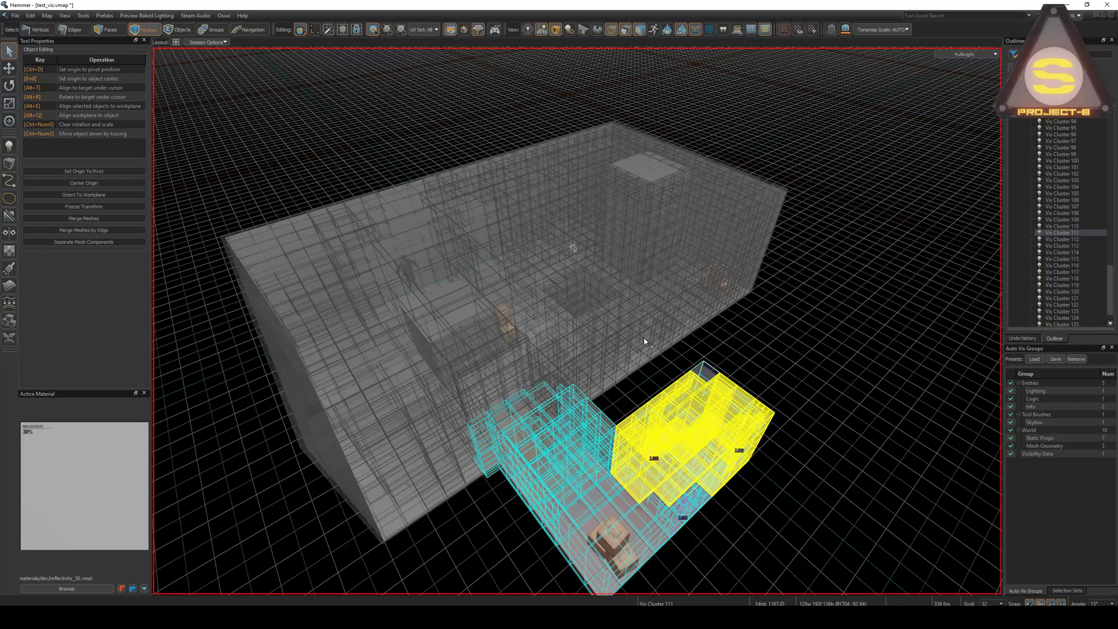
key("w")
right_click_drag(577, 321, 577, 320)
key("s")
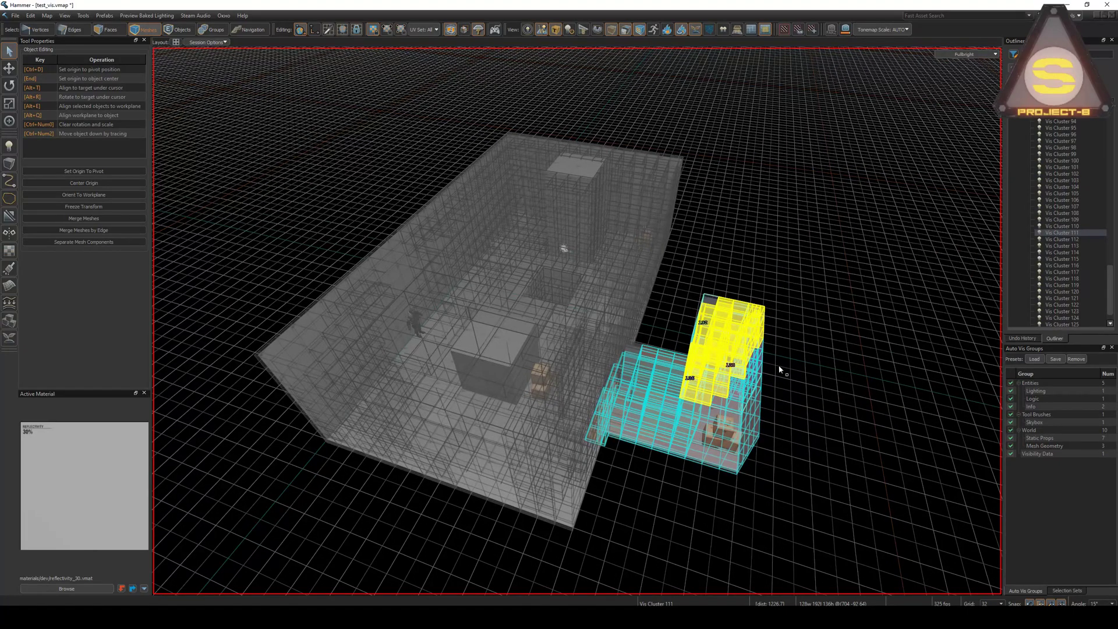
left_click(805, 370)
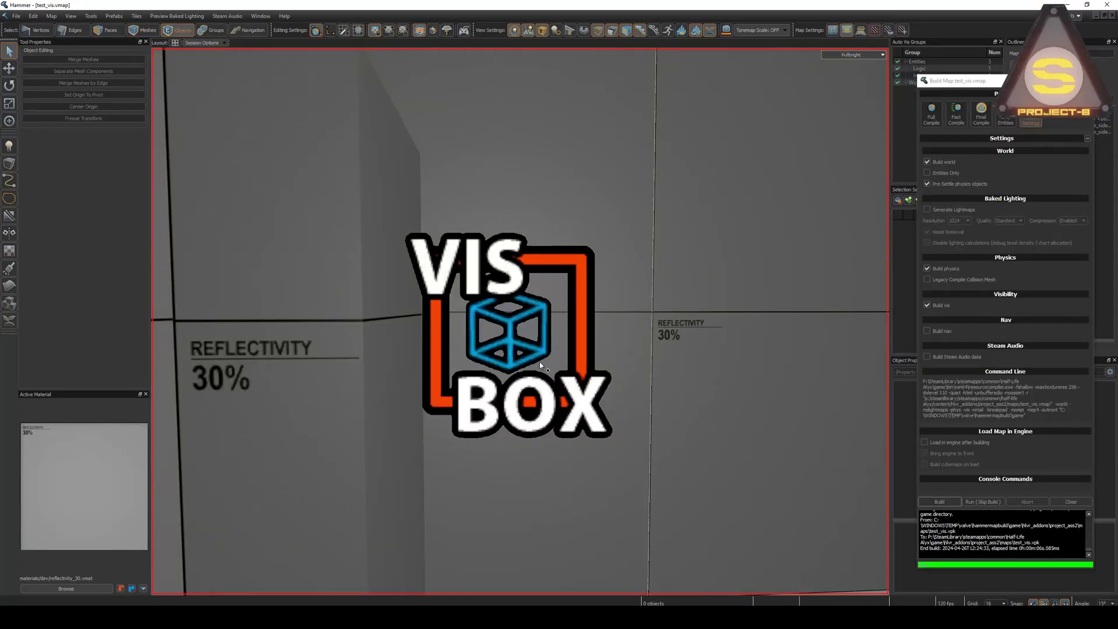
Select the info_visibility_box in the doorway and resize its box to 128 × 256 × 256 units.
left_click(540, 364)
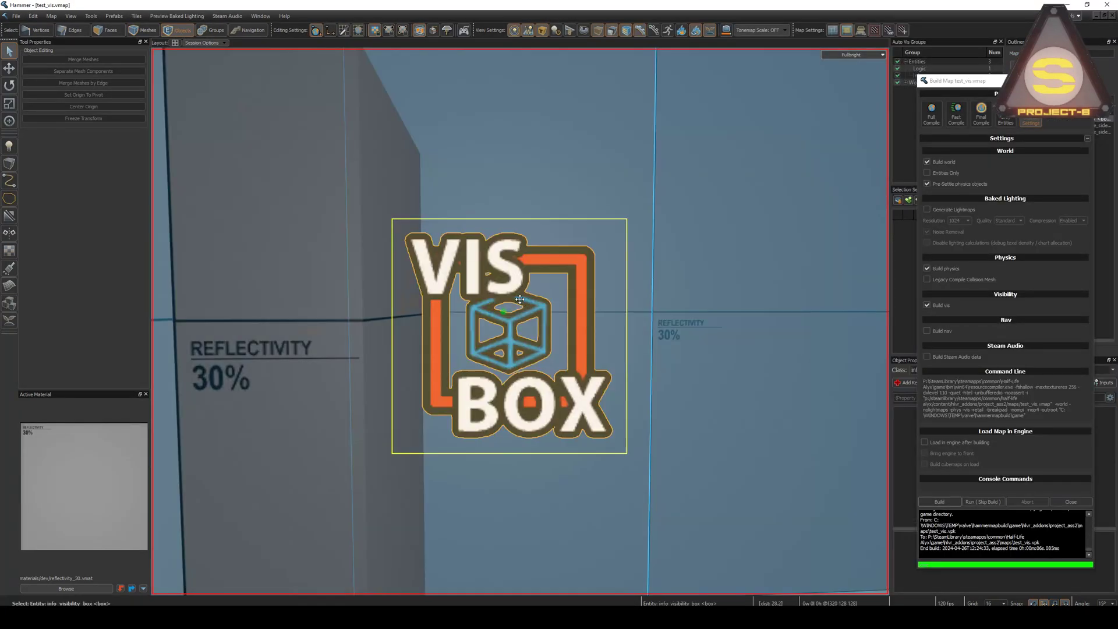
key("f")
mouse_move(584, 320)
left_mouse_down()
mouse_move(527, 319)
mouse_move(584, 322)
left_mouse_up()
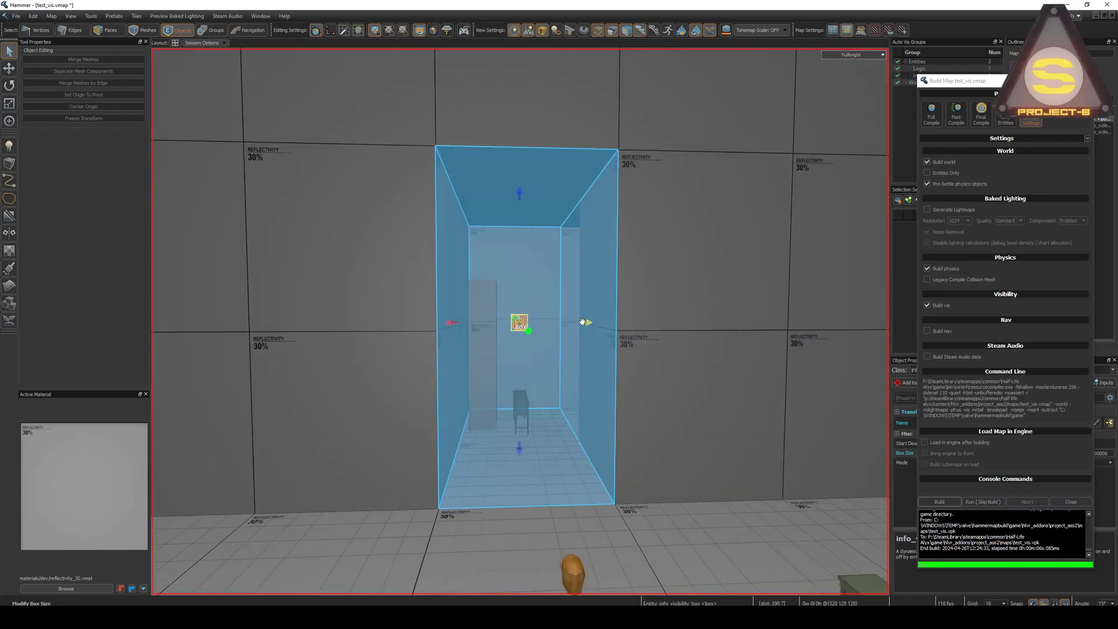
scroll(569, 340, "up", 3)
key("z")
scroll(520, 321, "down", 8)
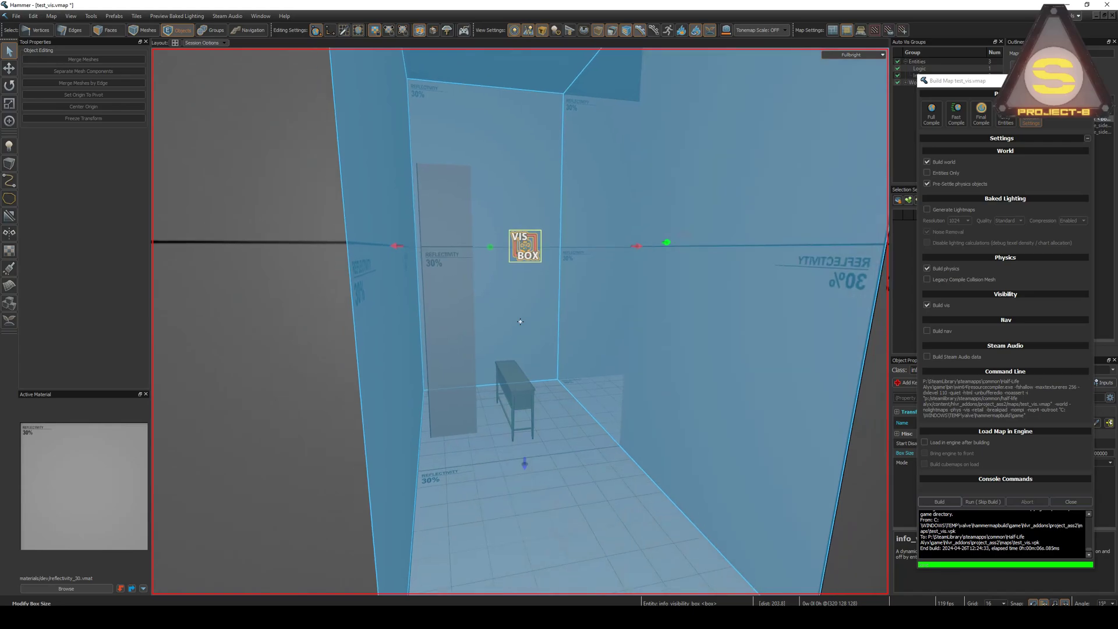
Try Hide objects outside as the visibility box's Mode, return it to Hide objects inside and close its properties.
key("alt+Return")
left_click(724, 299)
left_click(724, 299)
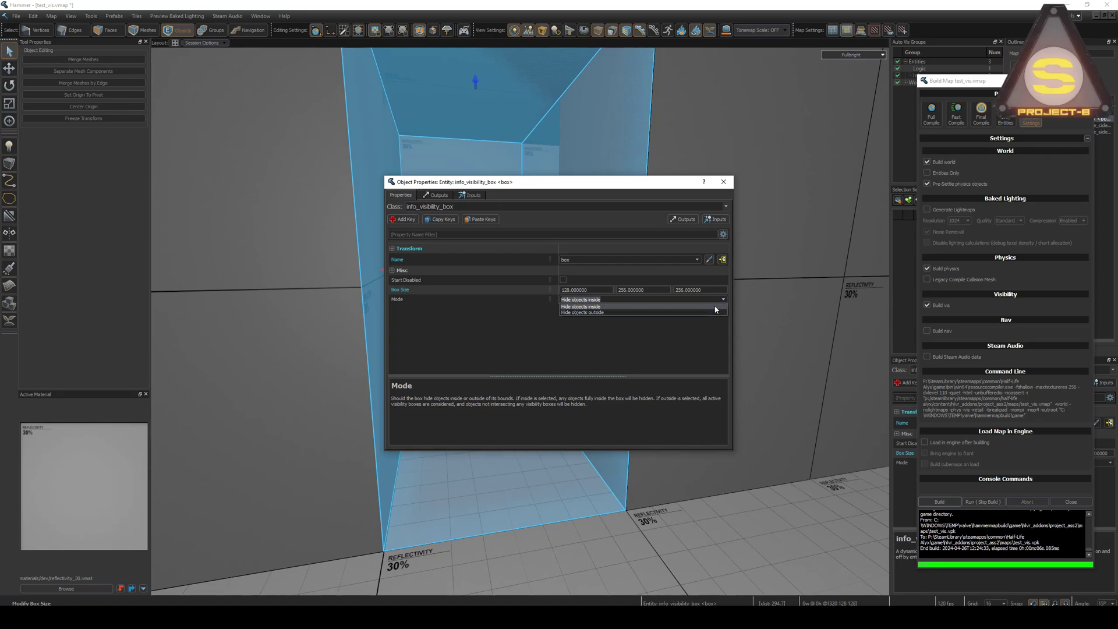
left_click(714, 312)
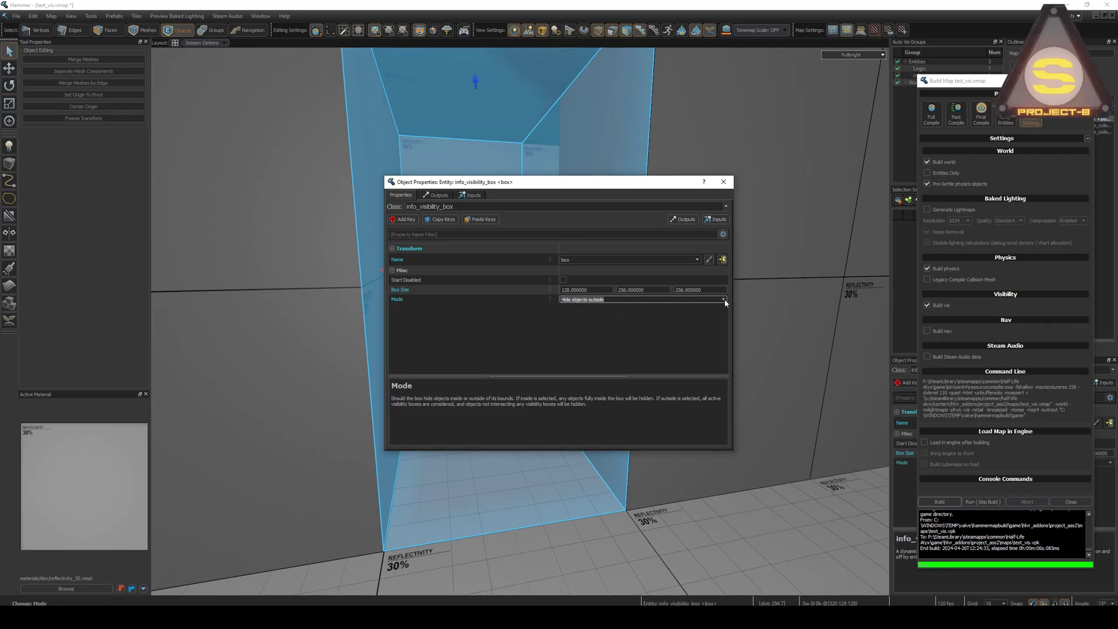
left_click(711, 306)
left_click(724, 183)
key("f")
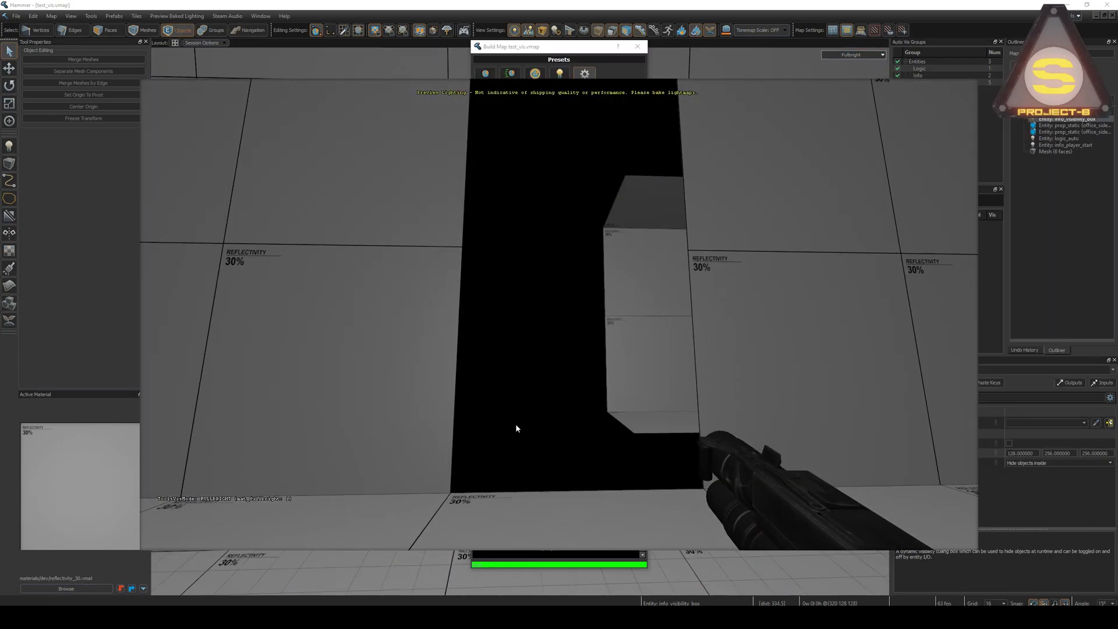
Walk through the compiled map in the engine to examine the visibility around the doorway and room geometry.
key("w")
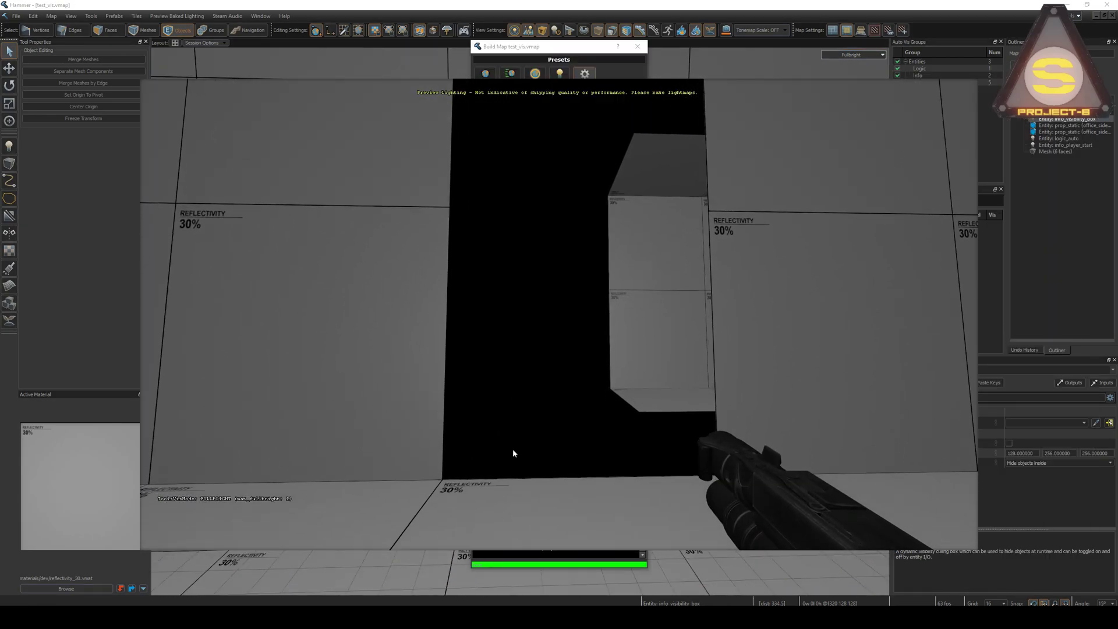
key("w")
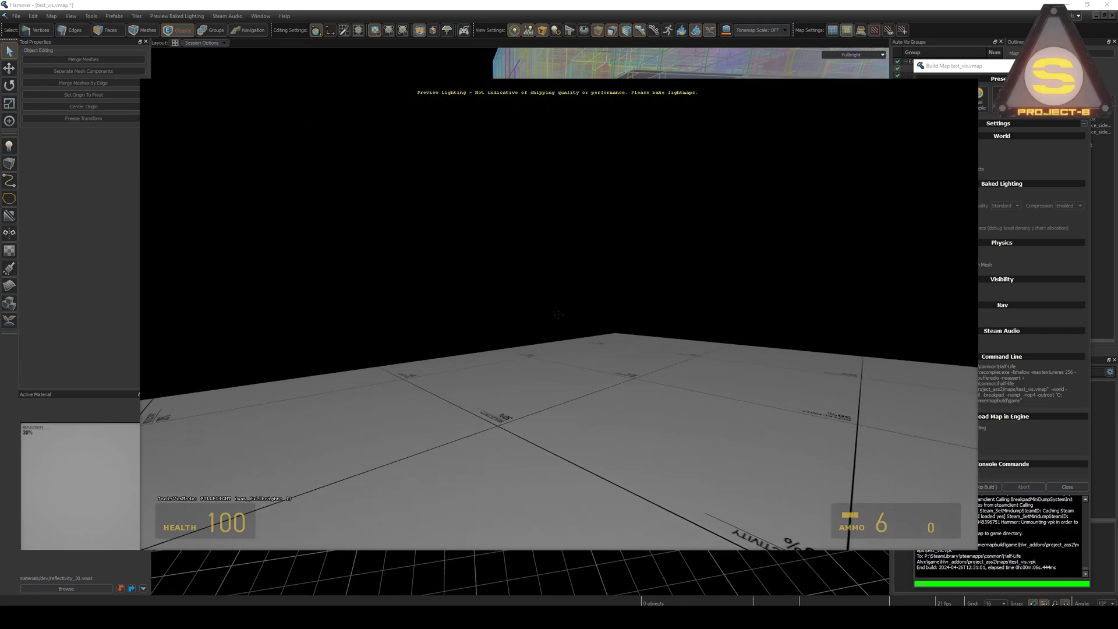
key("w")
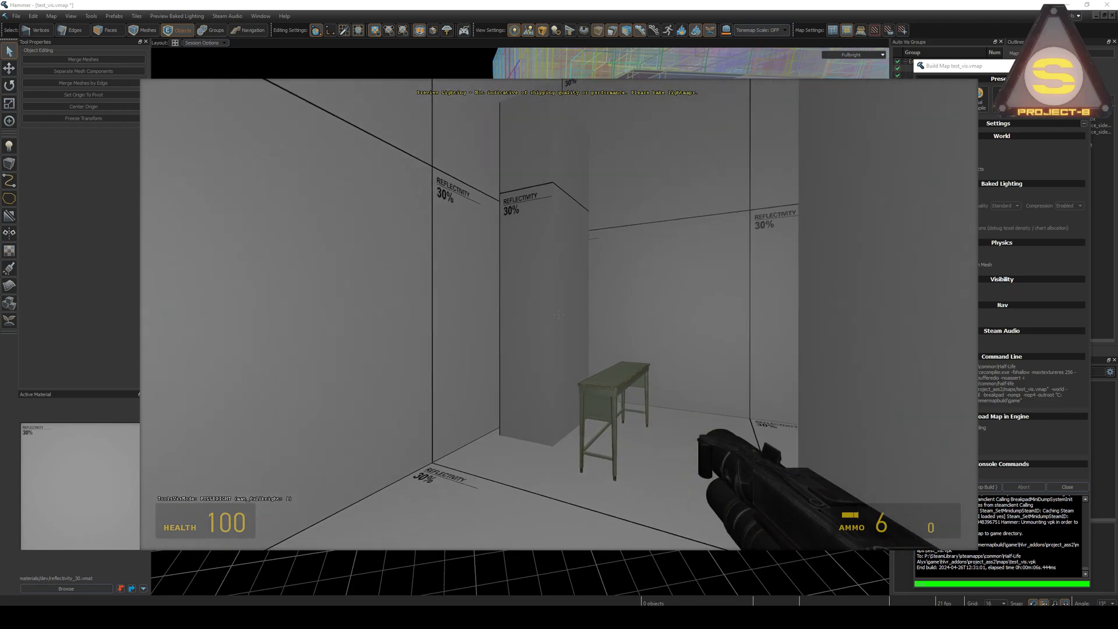
key("s")
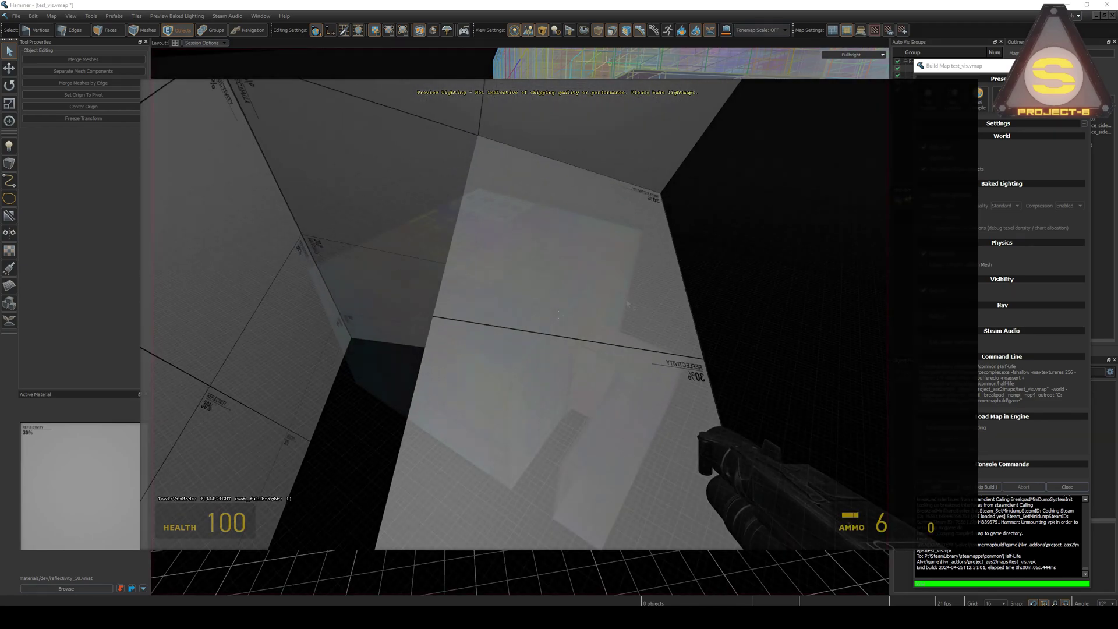